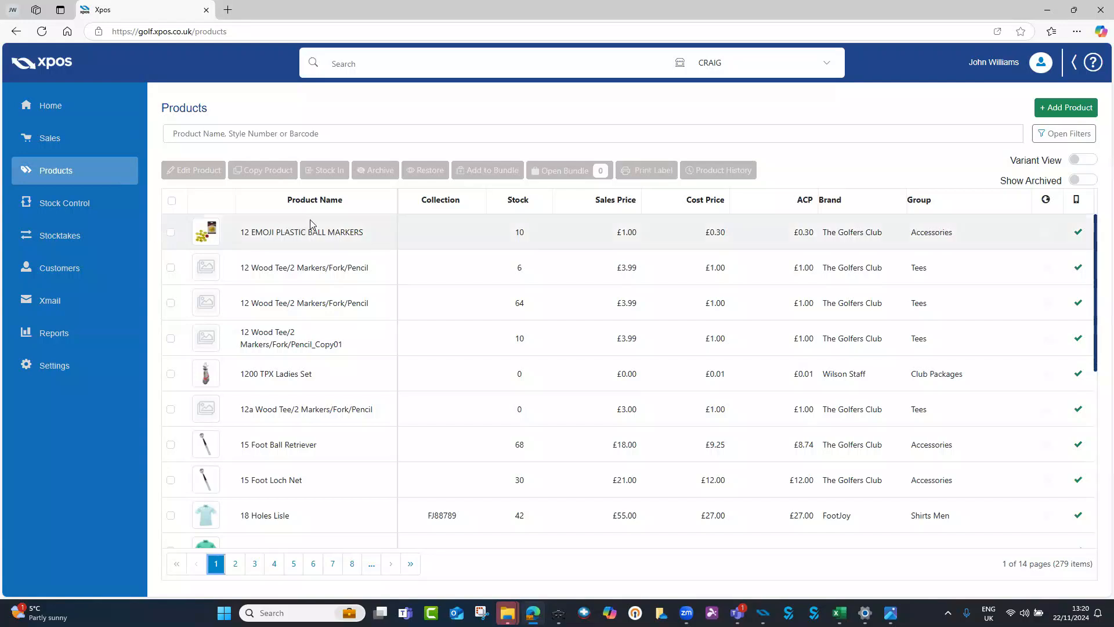
# - Open the 12 EMOJI PLASTIC BALL MARKERS product for editing and set its sales price to 1.50
pyautogui.click(344, 235)
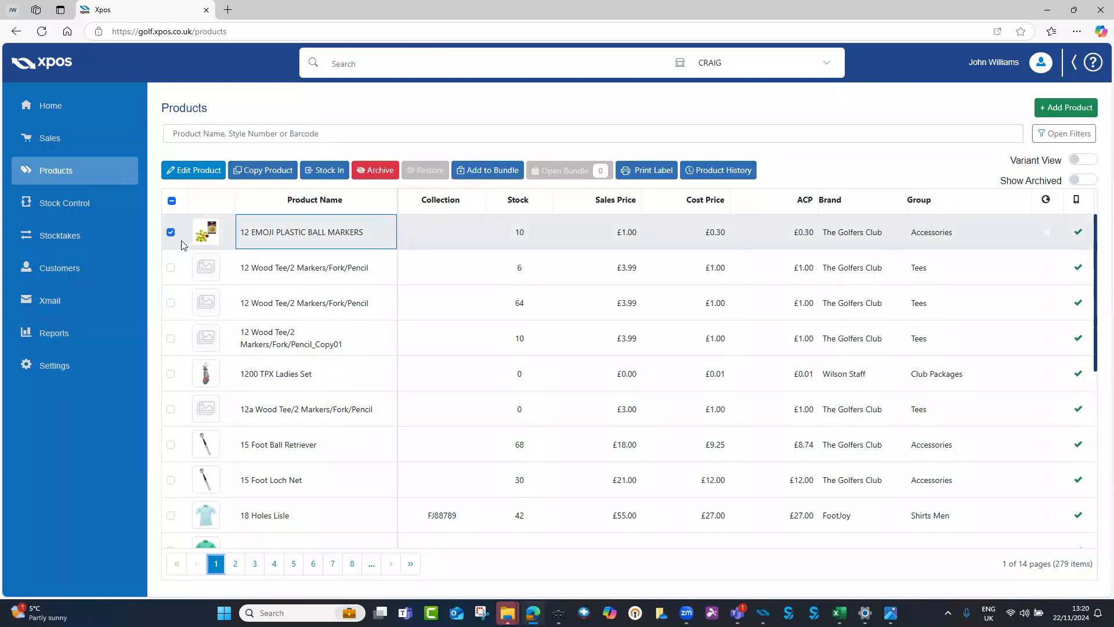
pyautogui.click(193, 134)
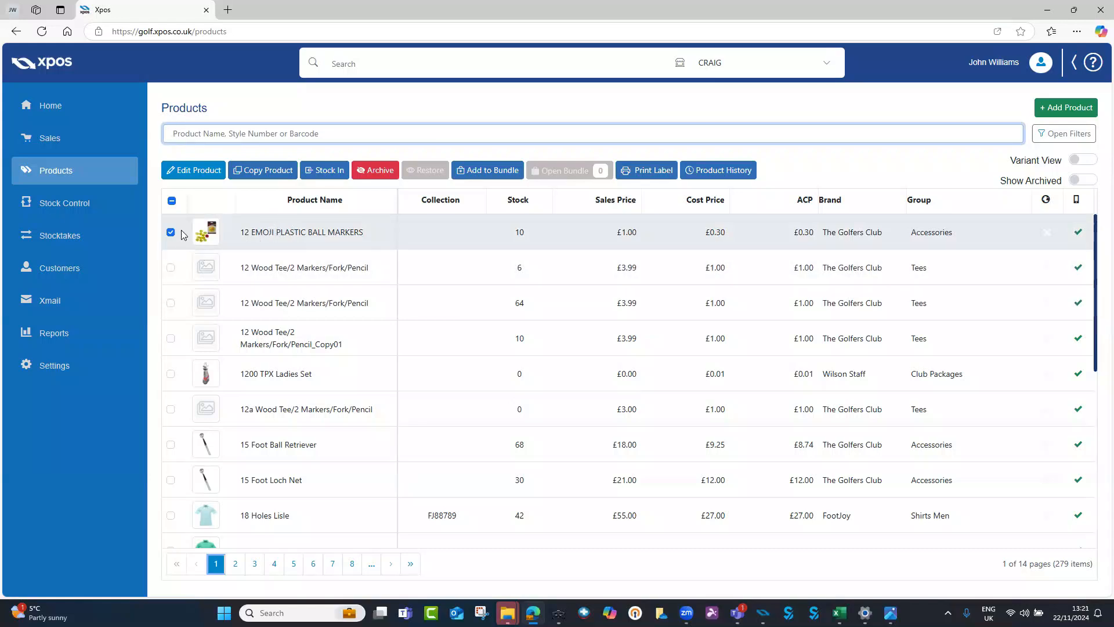
pyautogui.click(196, 171)
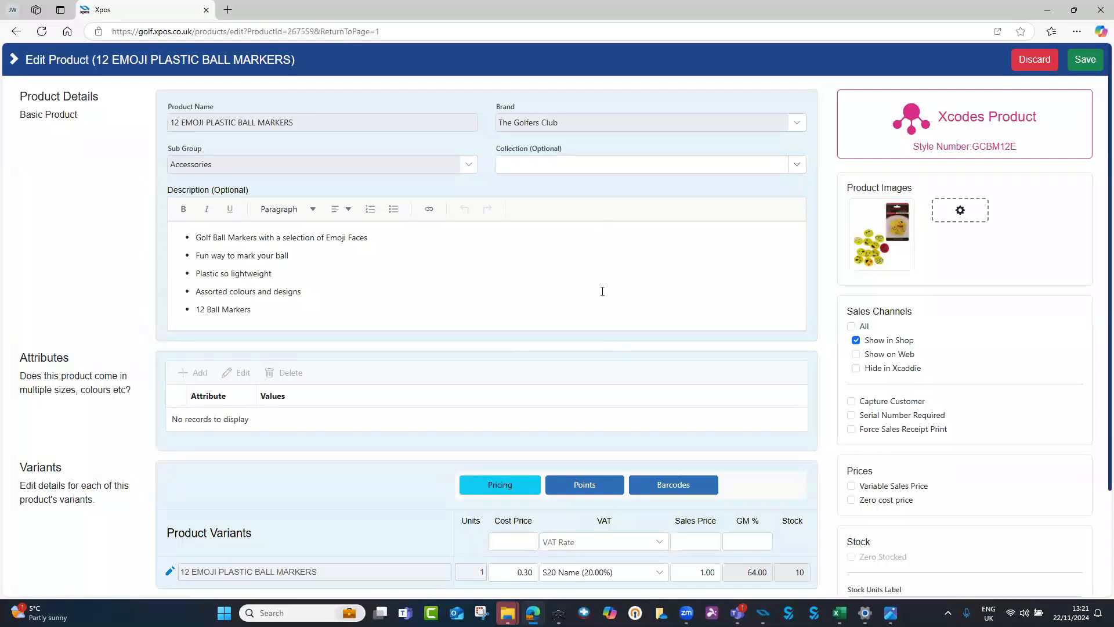
pyautogui.scroll(-3, 602, 289)
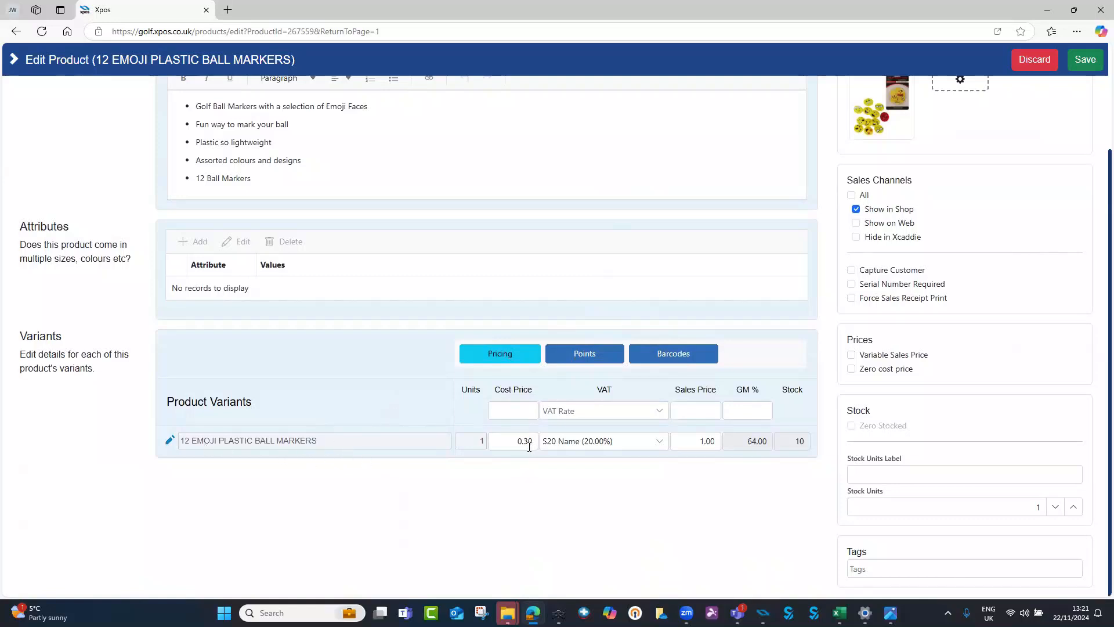
pyautogui.click(710, 442)
pyautogui.write('1.50')
pyautogui.click(742, 490)
# - Add a blank extra barcode field to the ball markers variant and return to its pricing details
pyautogui.click(675, 359)
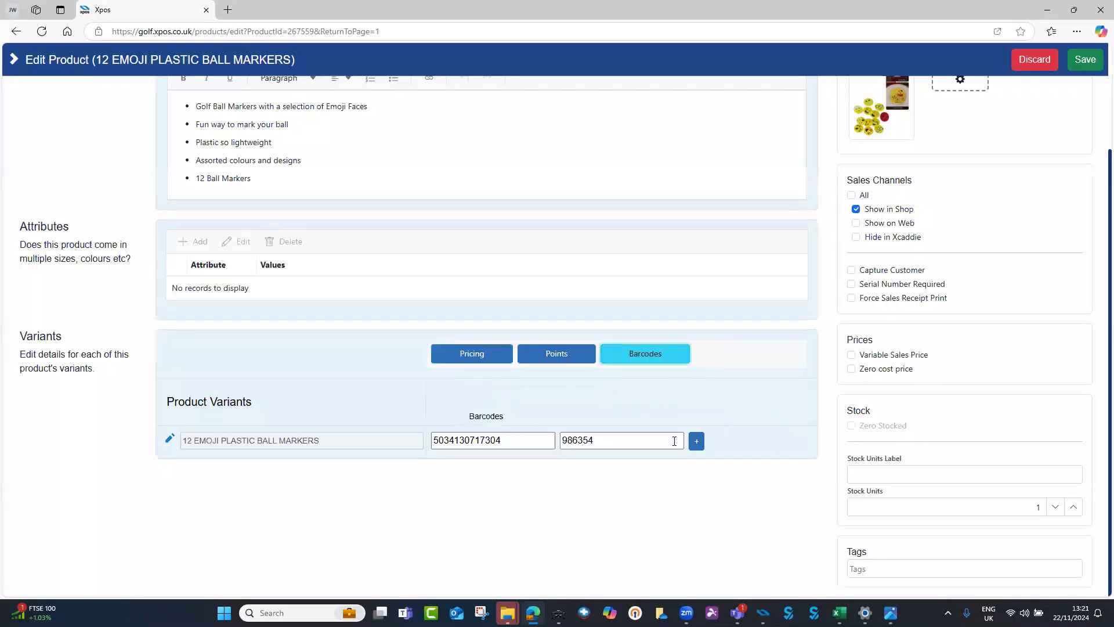
pyautogui.click(690, 445)
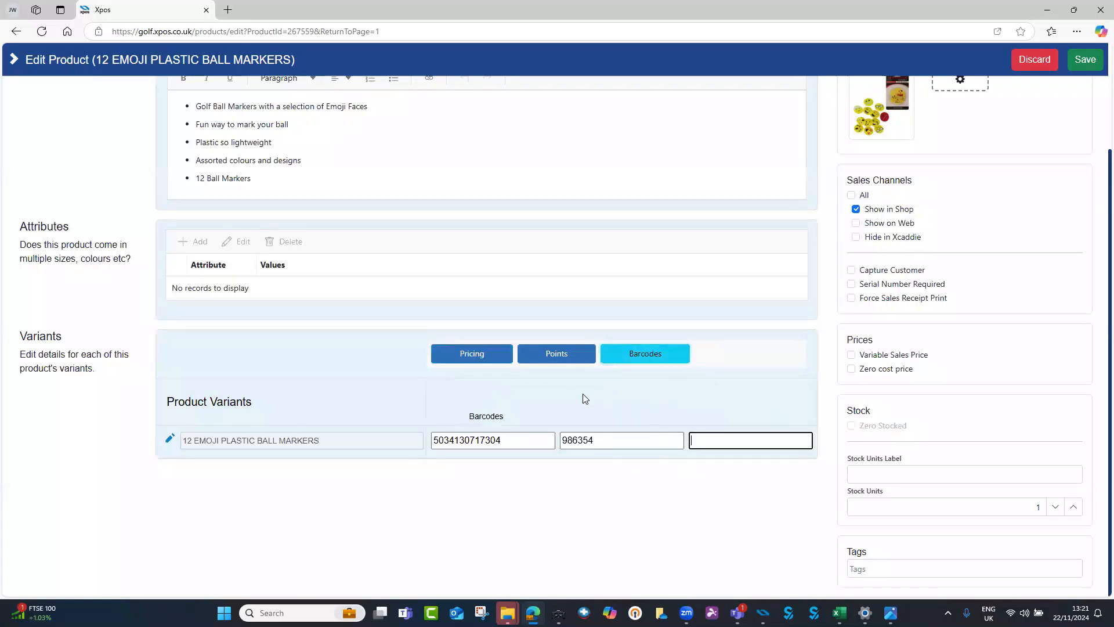
pyautogui.click(485, 355)
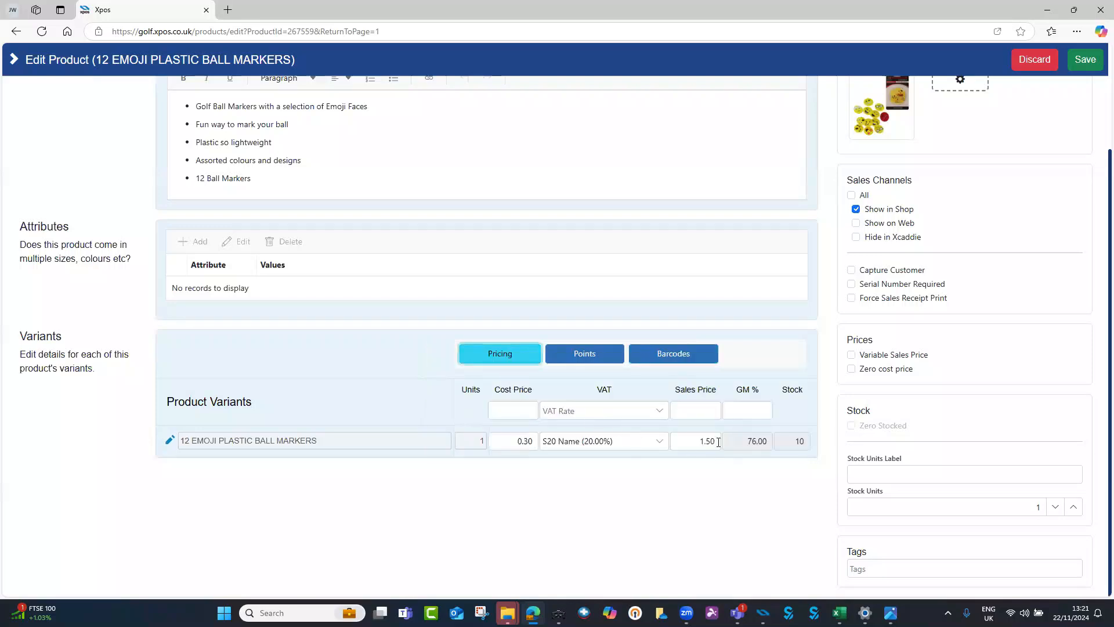
# - Save the ball markers product and decline stocking it in
pyautogui.scroll(3, 685, 432)
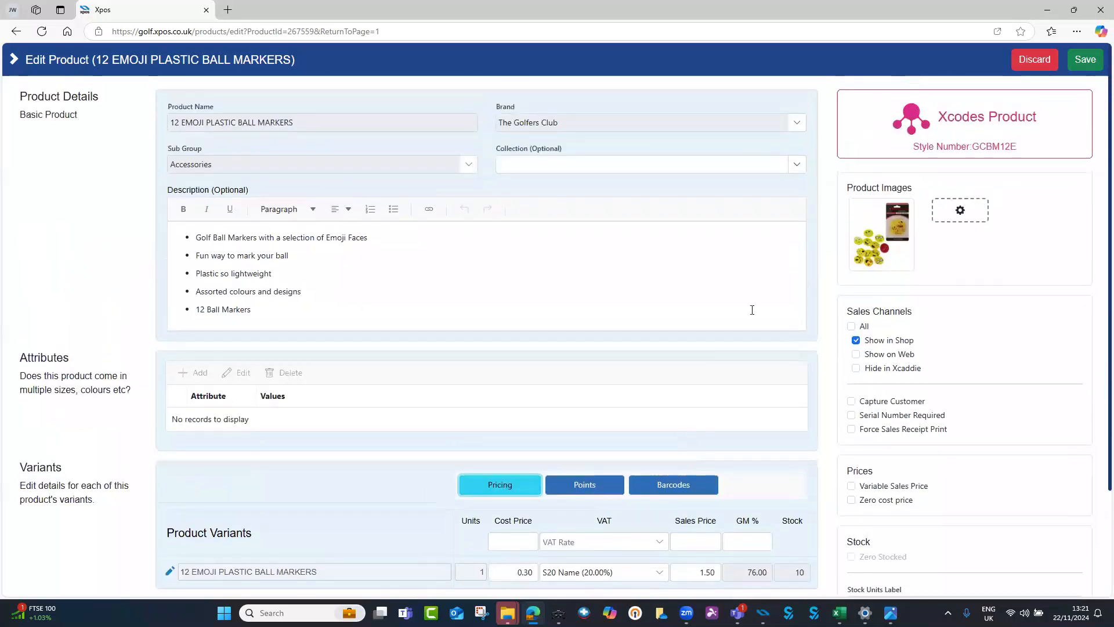
pyautogui.click(1083, 61)
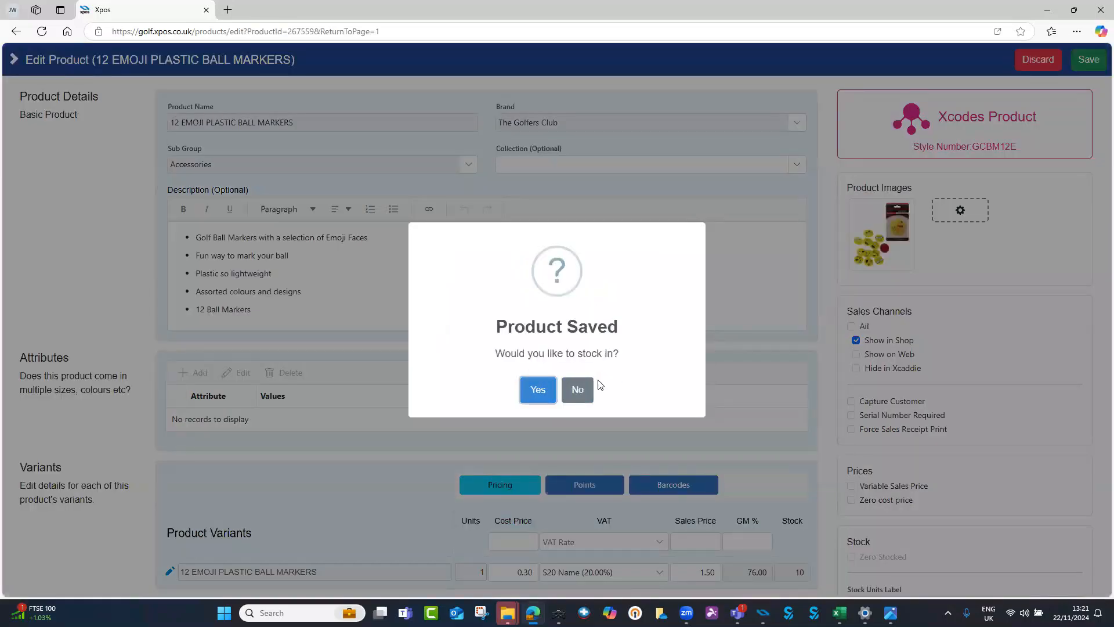
pyautogui.click(578, 391)
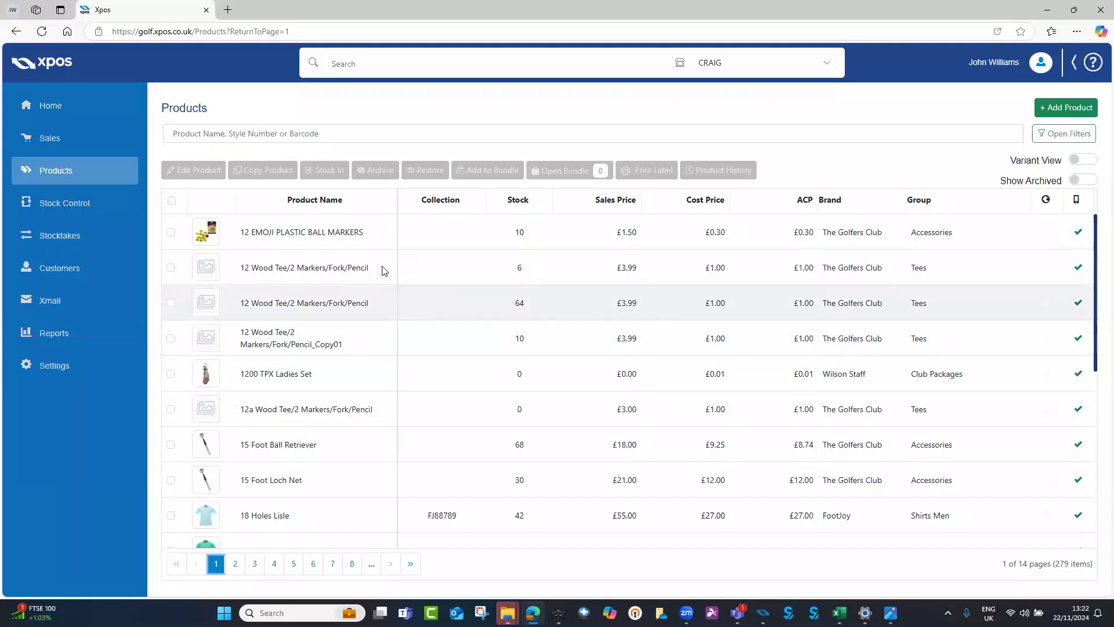
# - Search the product list for "trolley hire member"
pyautogui.click(302, 134)
pyautogui.write('t')
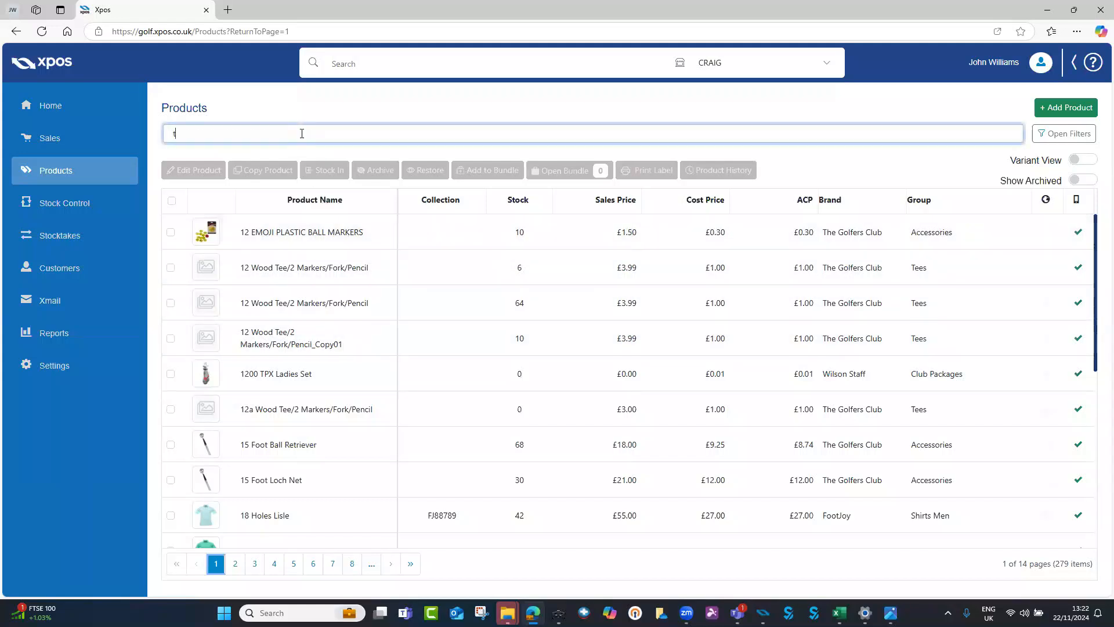
pyautogui.write('rolley hire member')
pyautogui.press('Return')
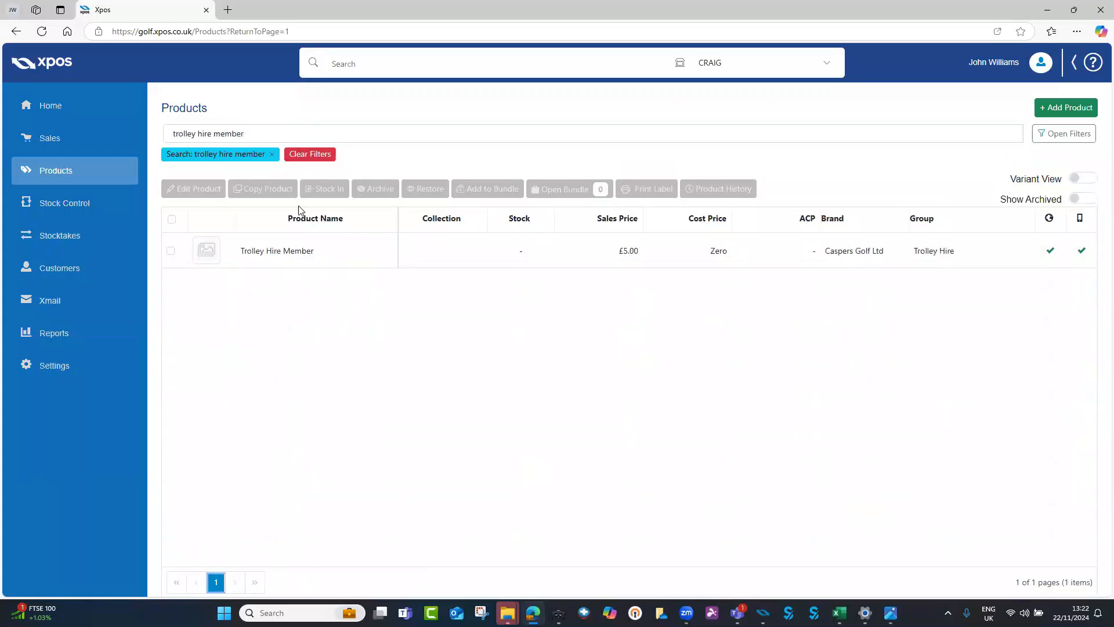
# - Make a copy of the Trolley Hire Member product without copying its barcodes
pyautogui.click(274, 257)
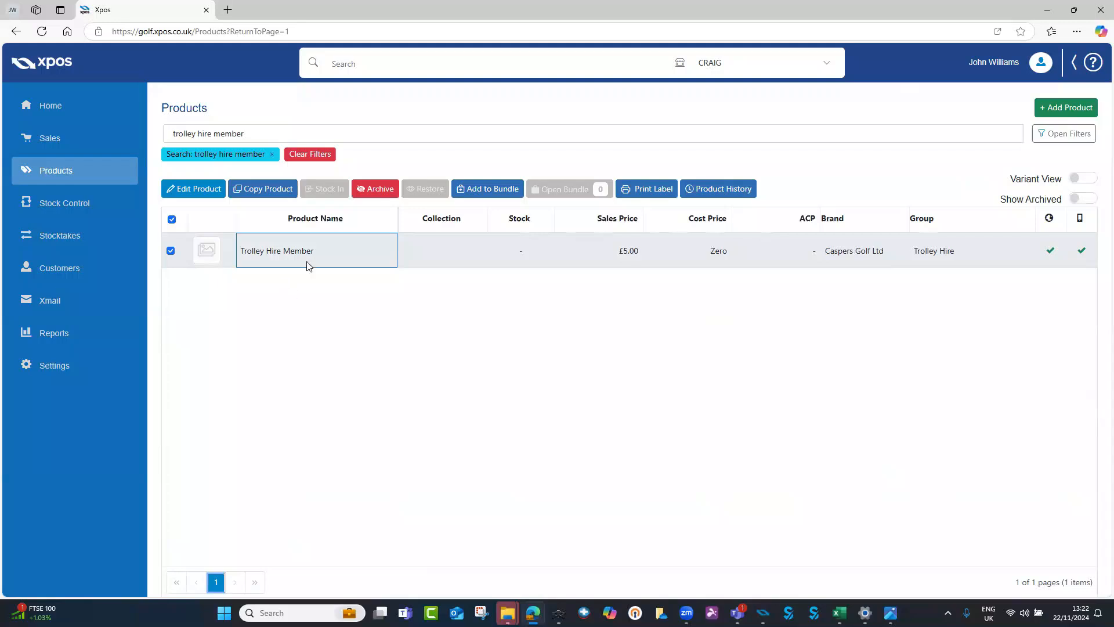
pyautogui.click(257, 191)
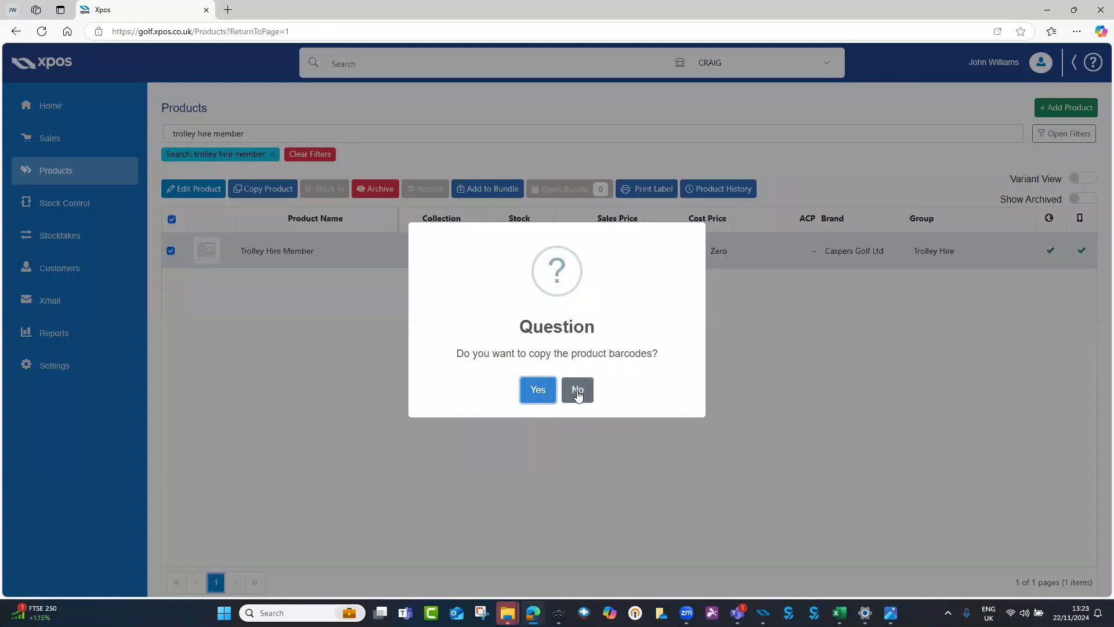
pyautogui.click(561, 401)
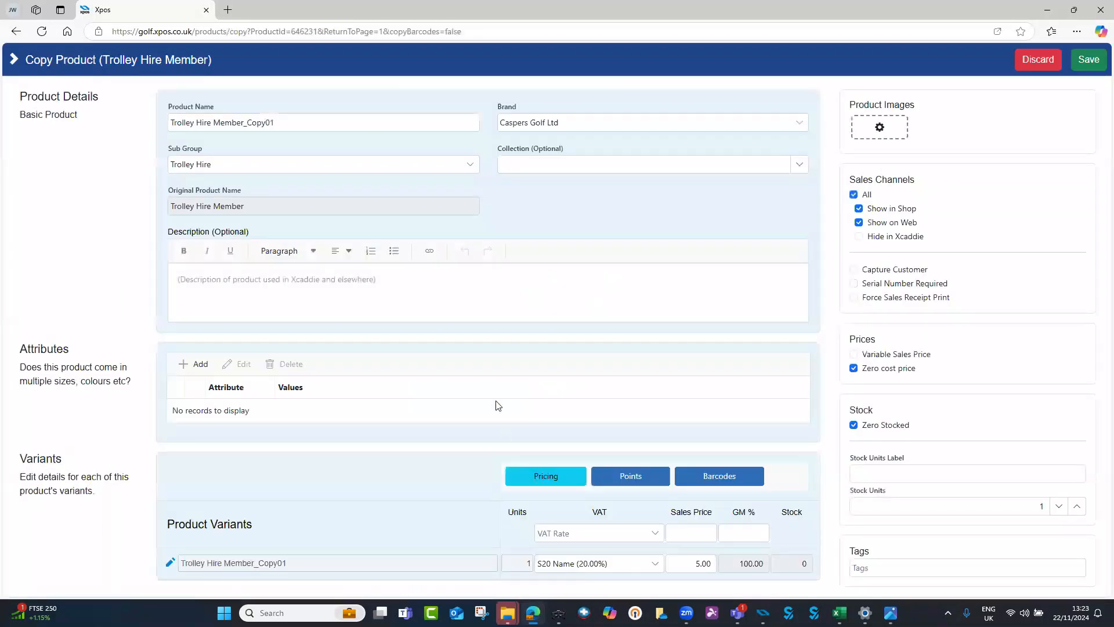
# - Rename the copied product as Trolley Hire Visitor
pyautogui.click(306, 125)
pyautogui.moveTo(250, 138); pyautogui.dragTo(216, 142)
pyautogui.write('Visitpore')
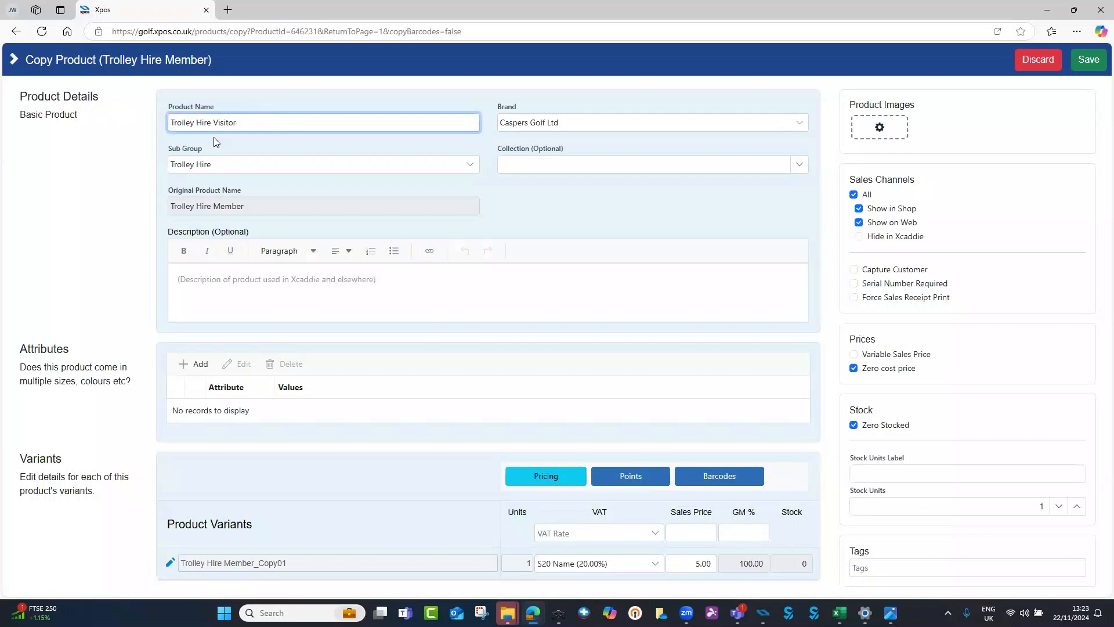
# - Set the sales price of Trolley Hire Visitor to 8 and save the new product
pyautogui.click(696, 564)
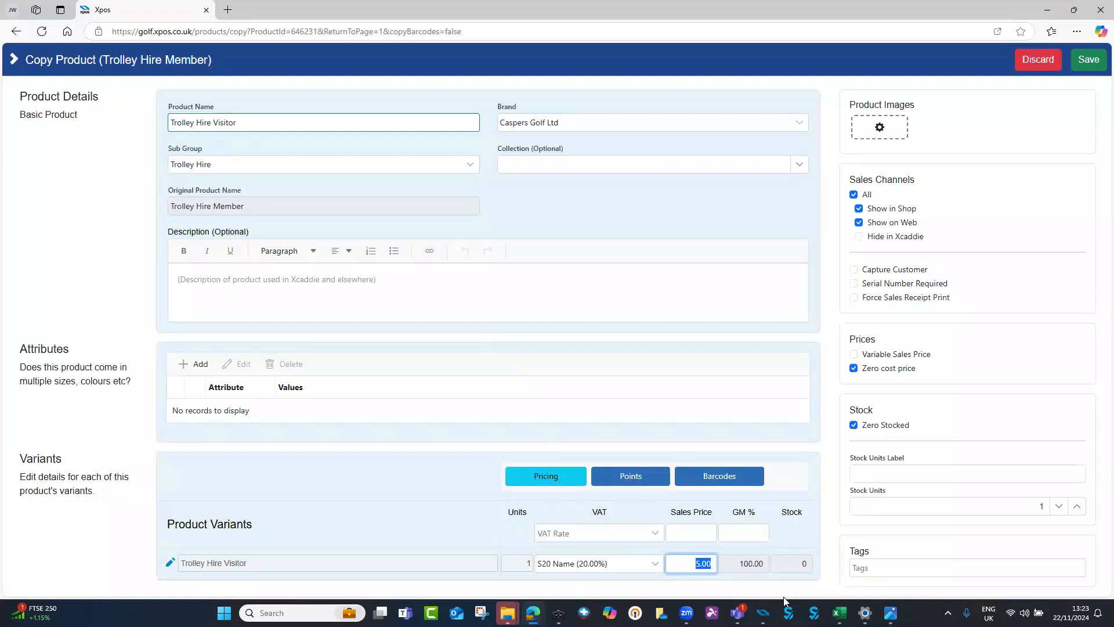
pyautogui.write('8')
pyautogui.click(1083, 64)
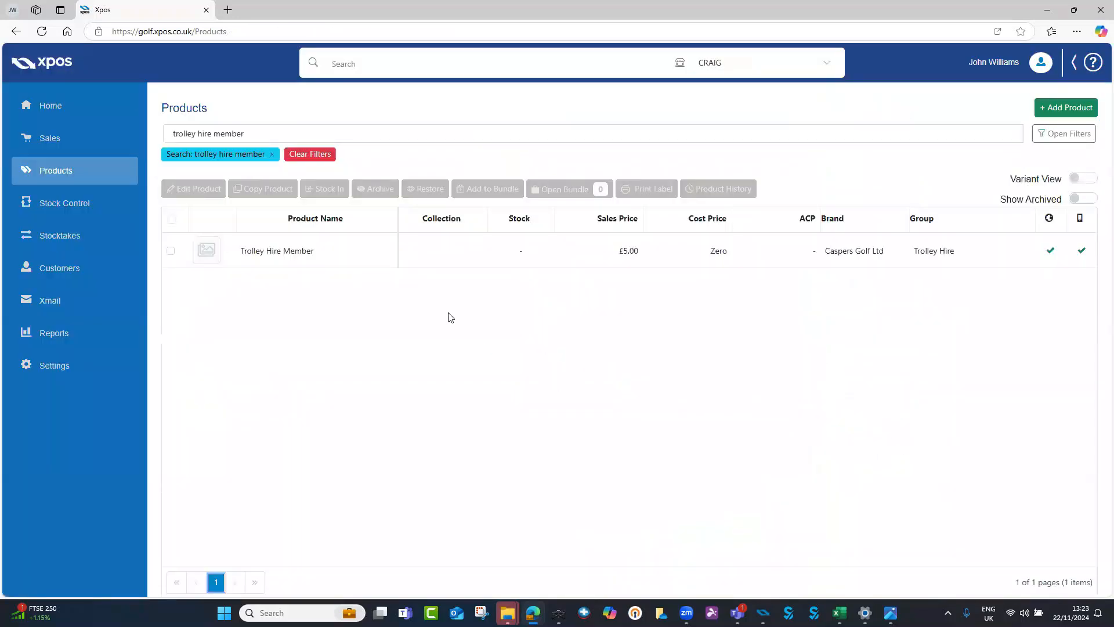
# - Search the product list for "trolley hire" to check both hire products
pyautogui.click(237, 134)
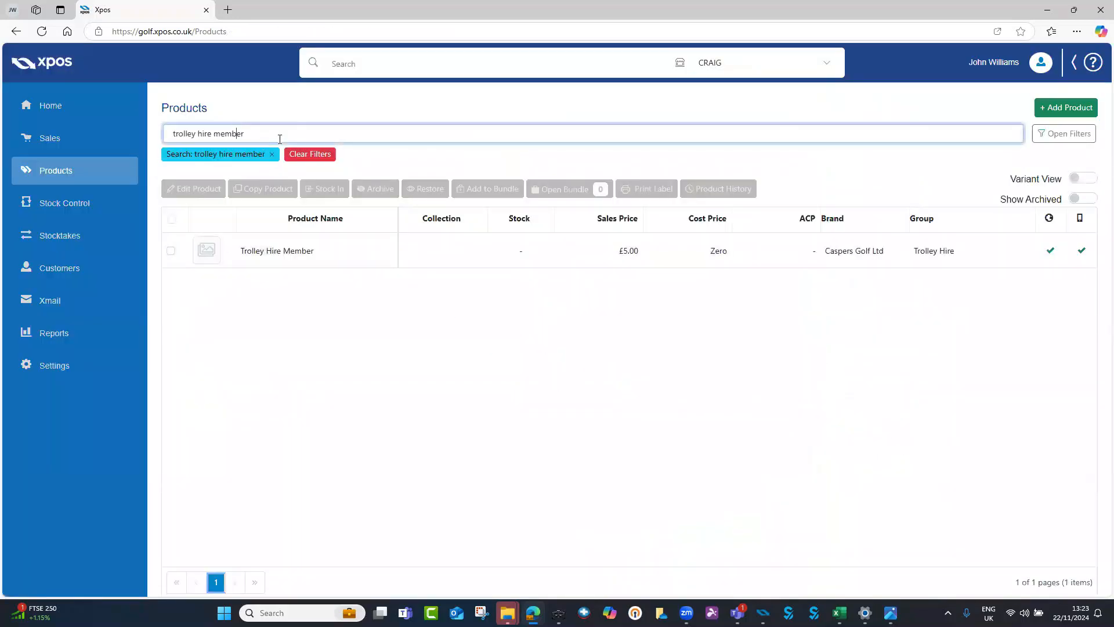
pyautogui.hotkey('ctrl', 'a')
pyautogui.write('trolley hire')
pyautogui.press('Return')
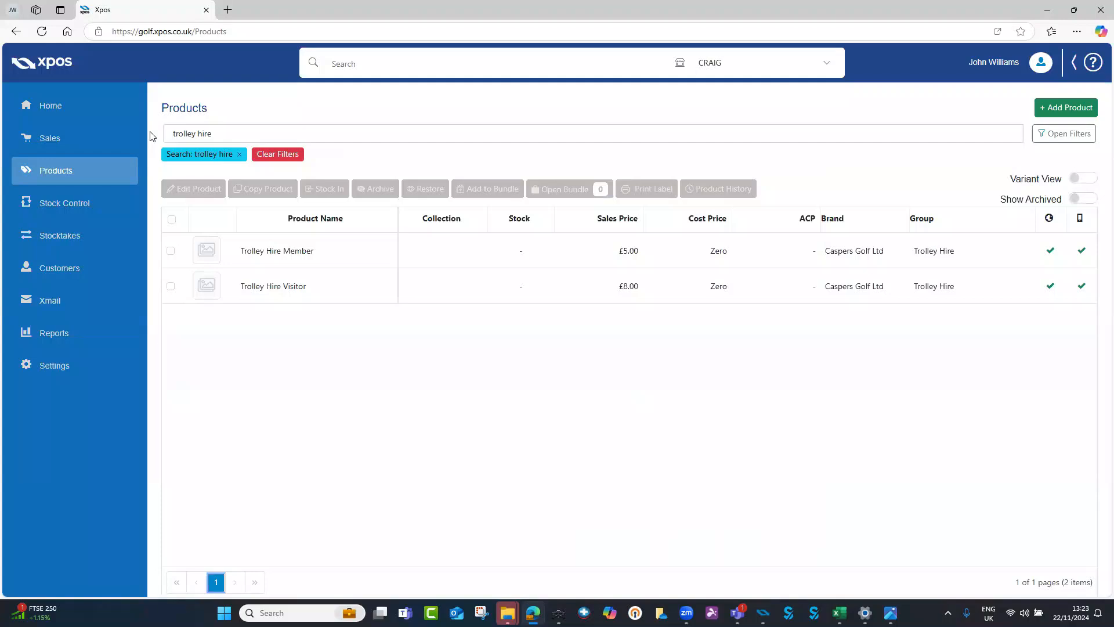
# - Clear the trolley hire search and filter the products by the Balls Logo sub group
pyautogui.click(281, 154)
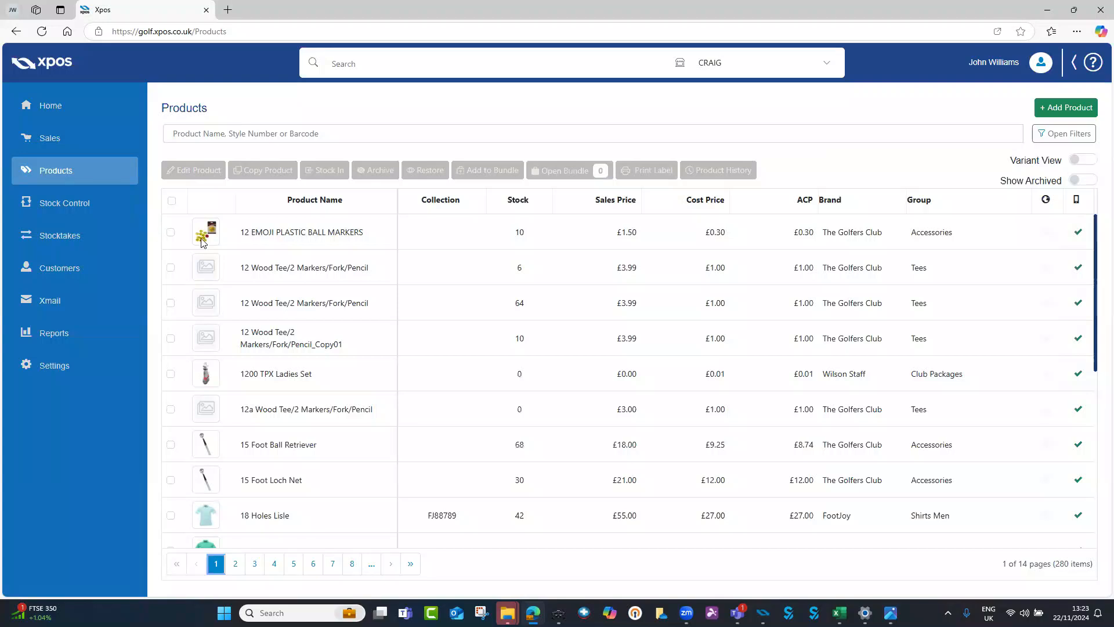
pyautogui.click(1051, 138)
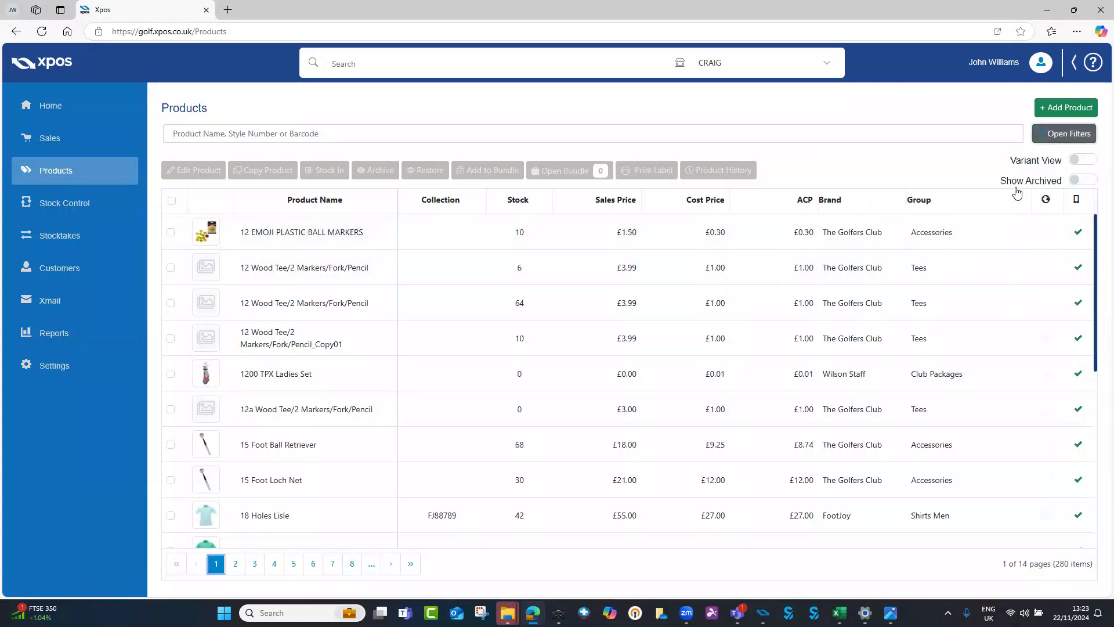
pyautogui.click(419, 200)
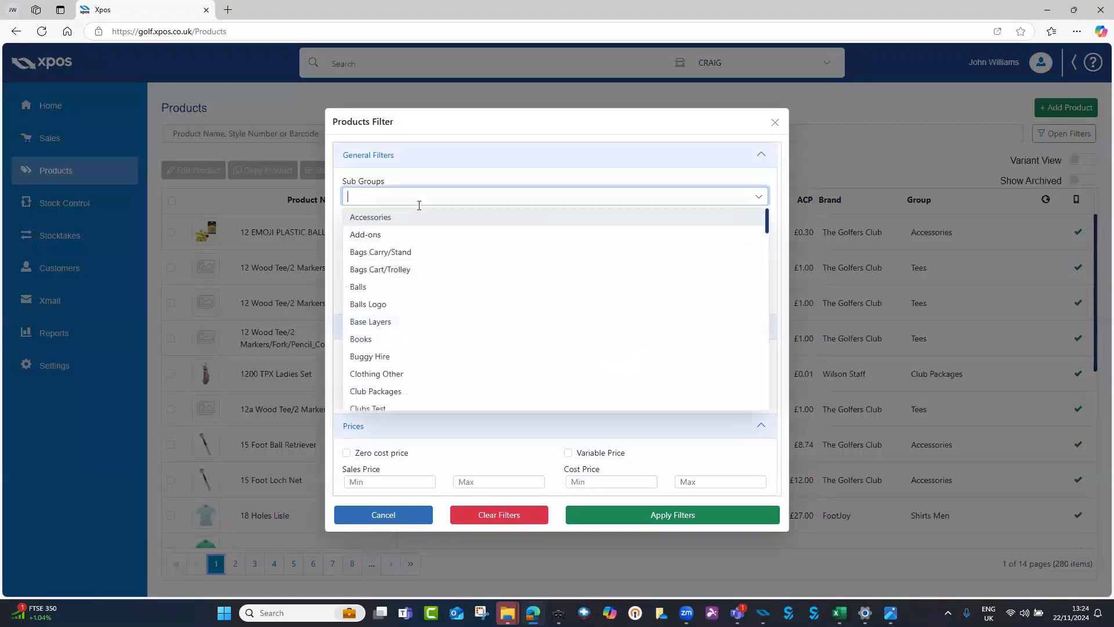
pyautogui.click(411, 305)
pyautogui.click(648, 525)
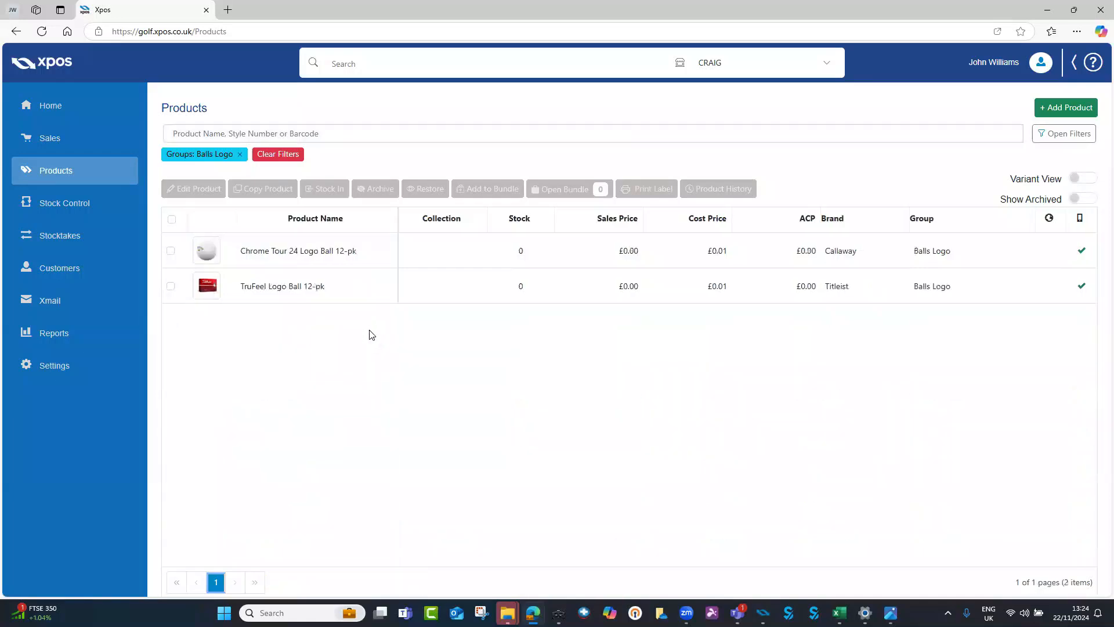
# - Start a stock-in for TruFeel Logo Ball 12-pk and set the Ye variant's quantity to 10
pyautogui.click(333, 289)
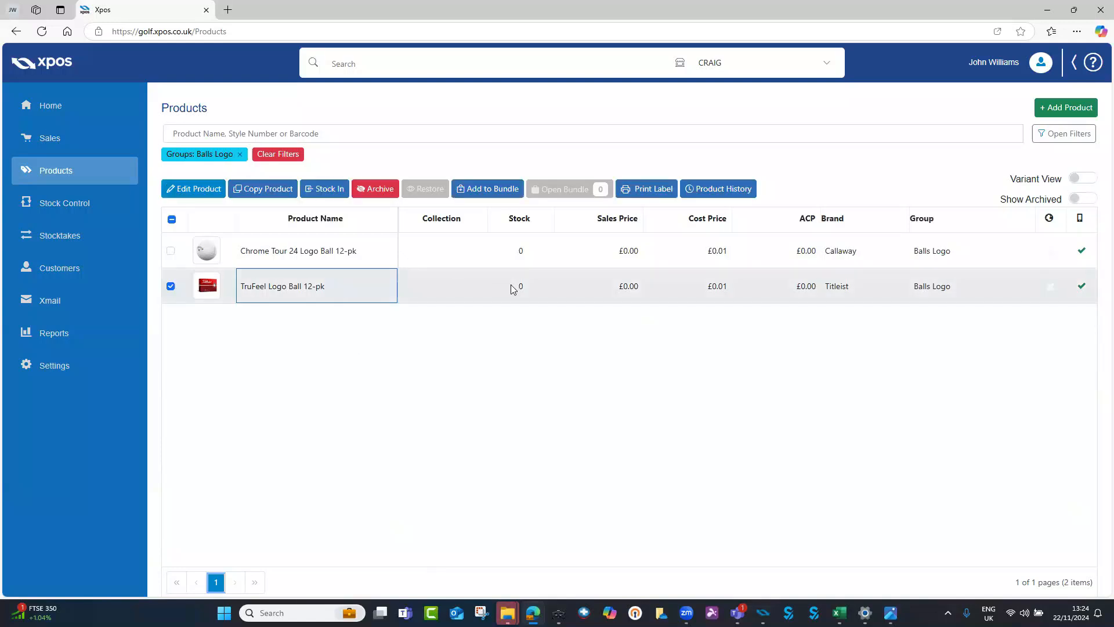
pyautogui.click(317, 190)
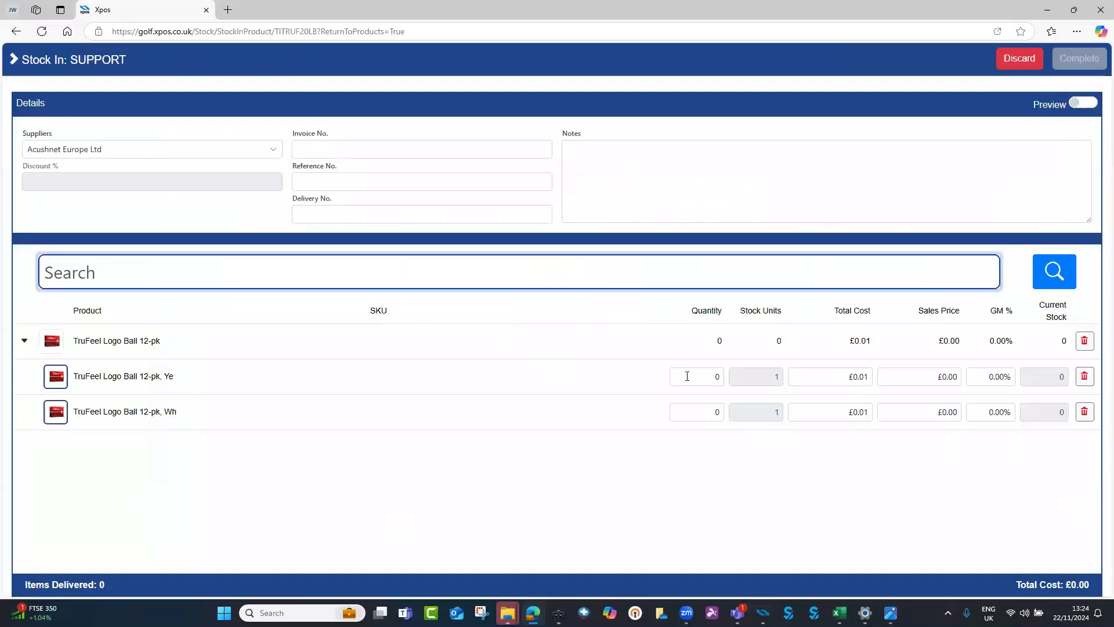
pyautogui.click(687, 376)
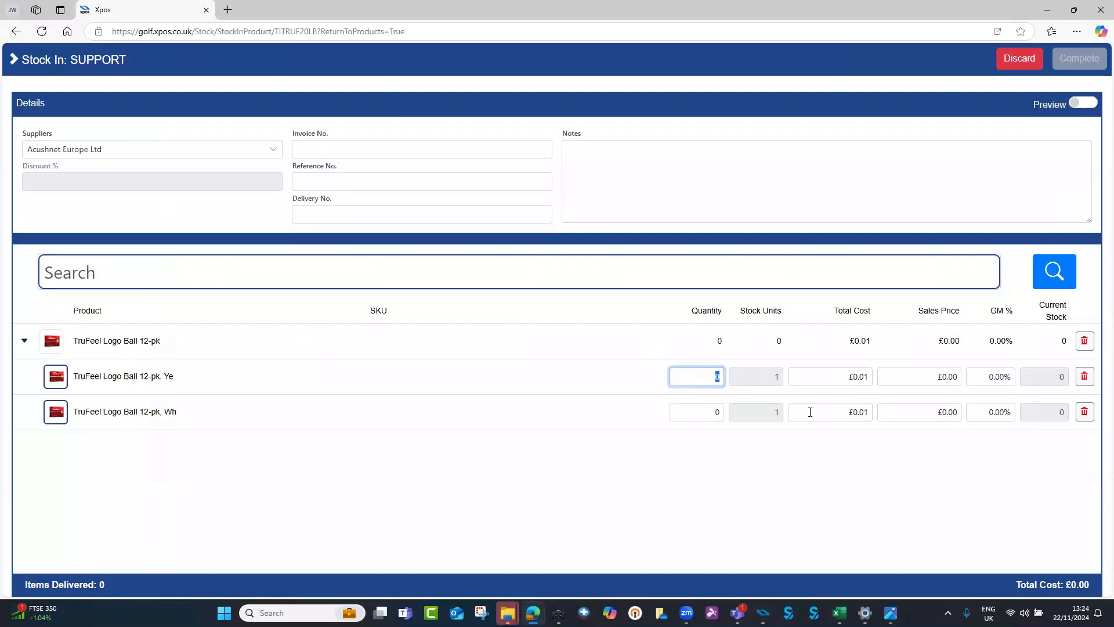
pyautogui.write('10')
# - Set the Ye variant's cost to £15 and sales price to £40, and complete the stock-in with price changes updated
pyautogui.click(837, 380)
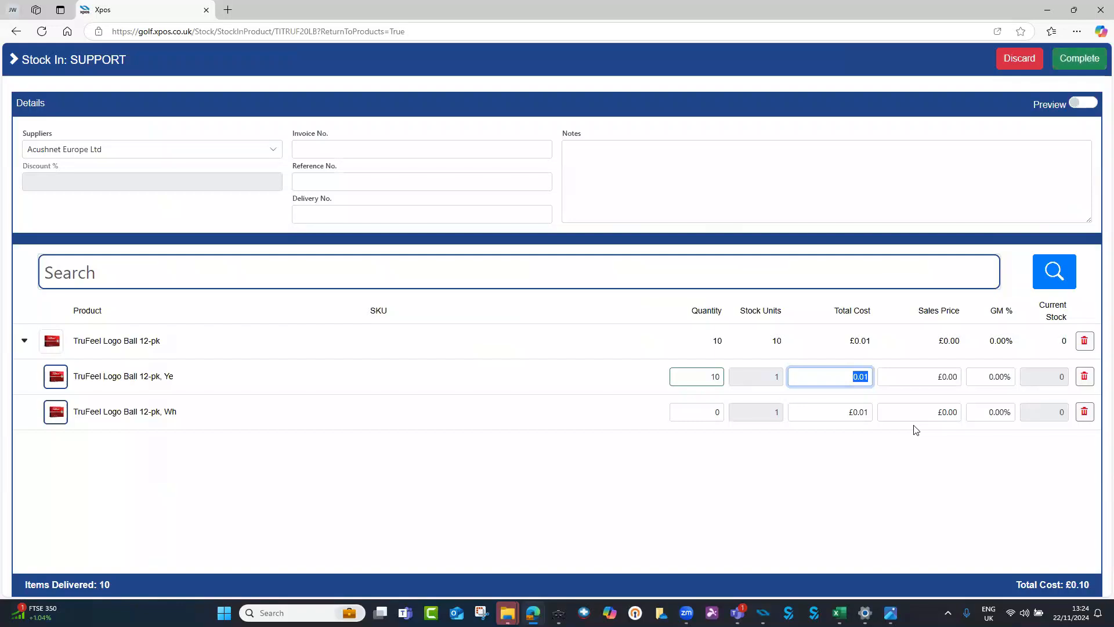
pyautogui.write('15')
pyautogui.click(941, 379)
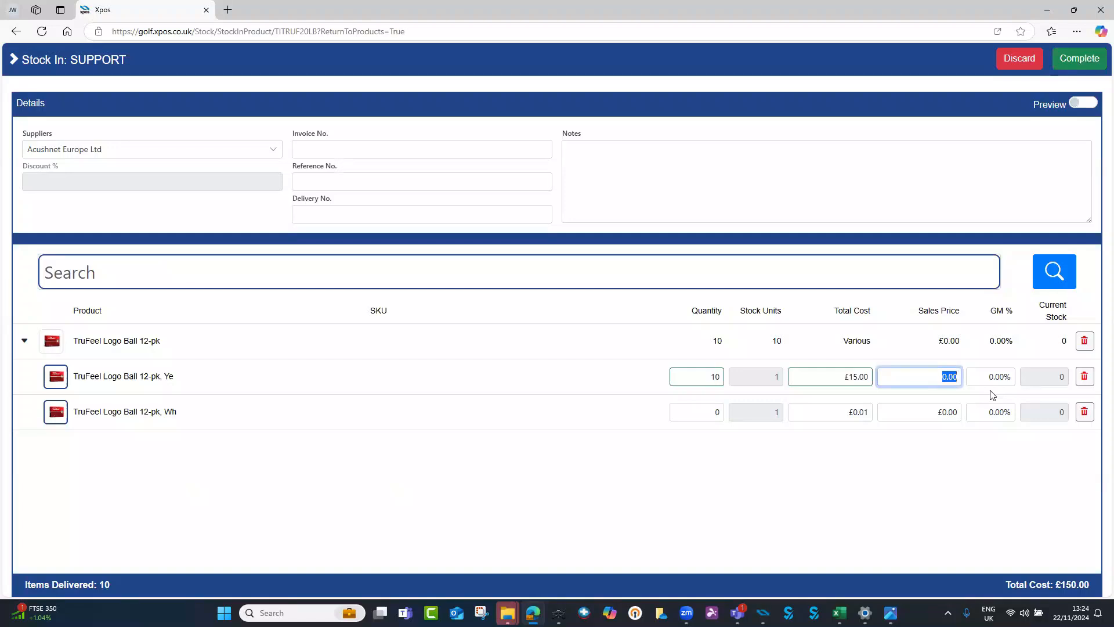
pyautogui.write('40')
pyautogui.click(975, 470)
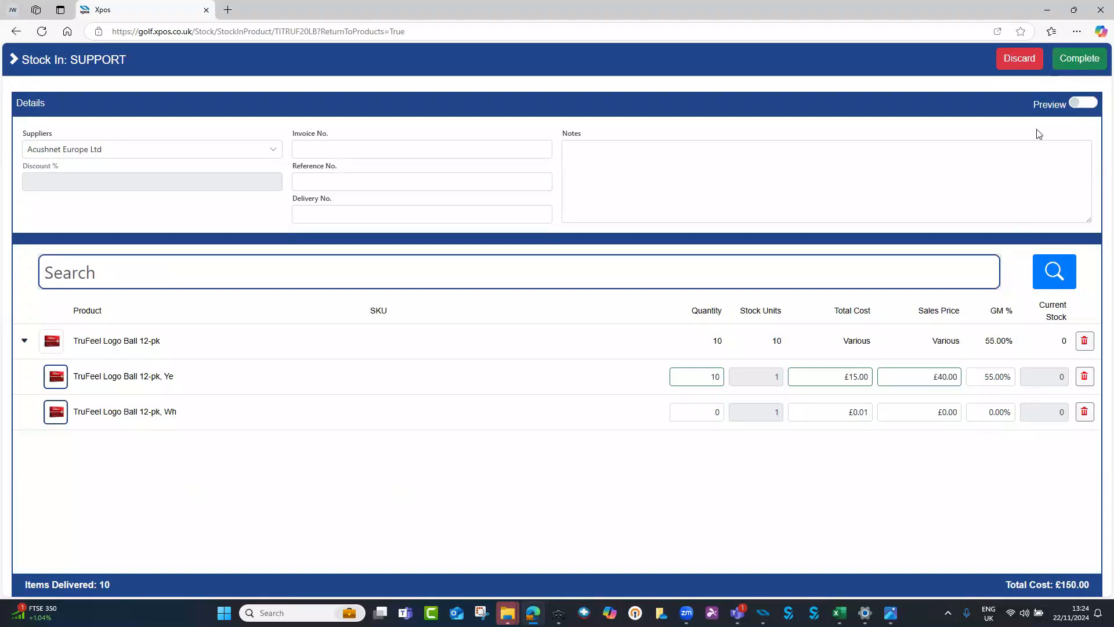
pyautogui.click(1074, 65)
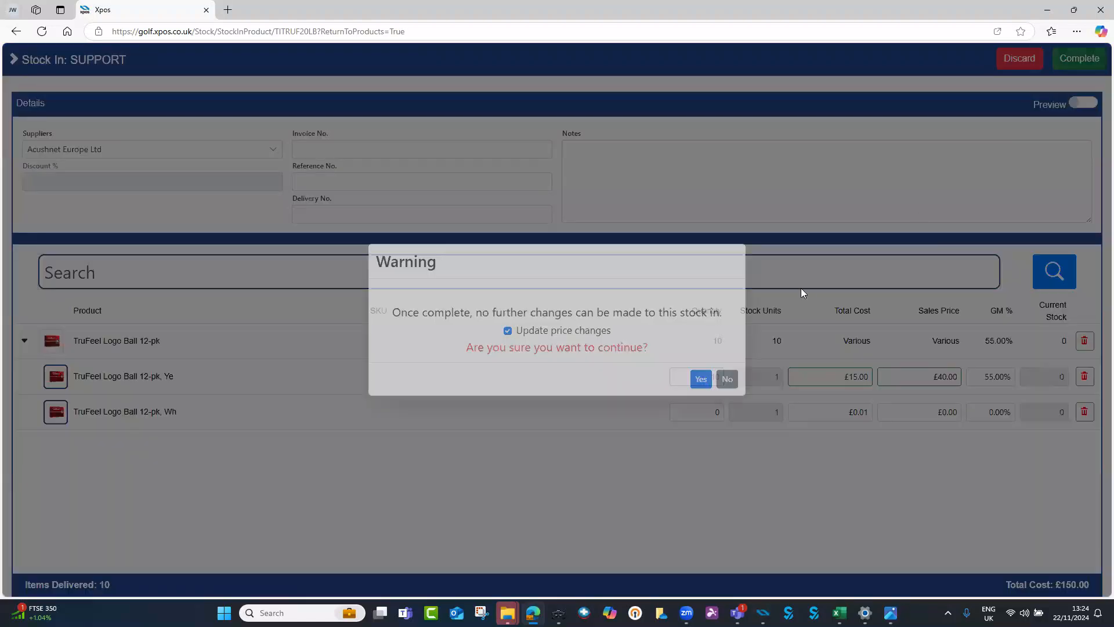
pyautogui.click(700, 380)
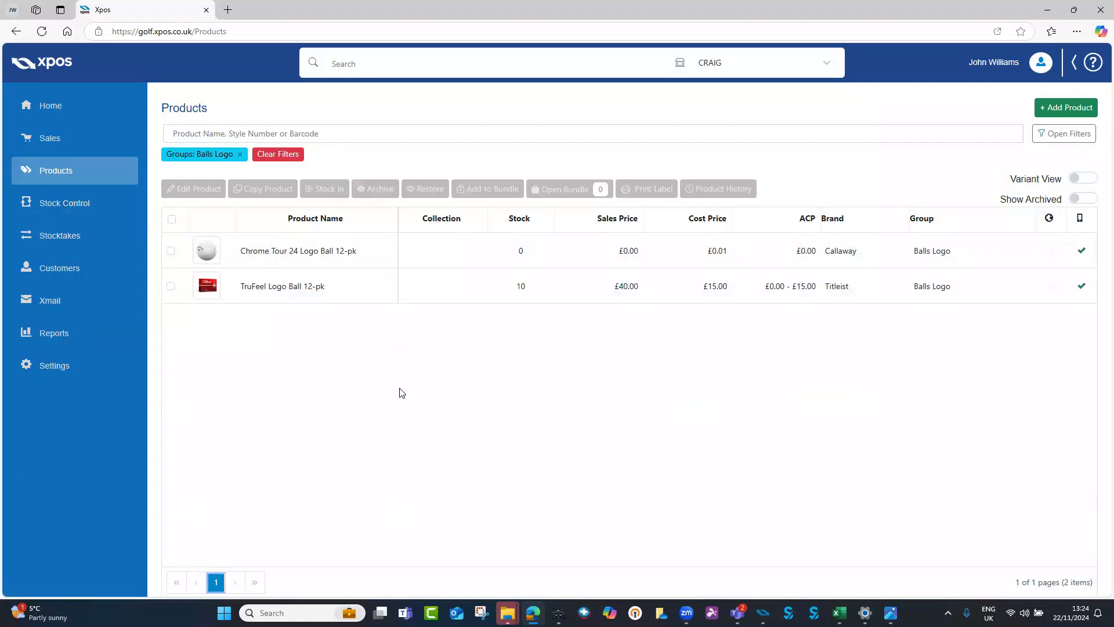
# - Clear the Balls Logo filter and filter the product list by the Confectionery sub group
pyautogui.click(284, 155)
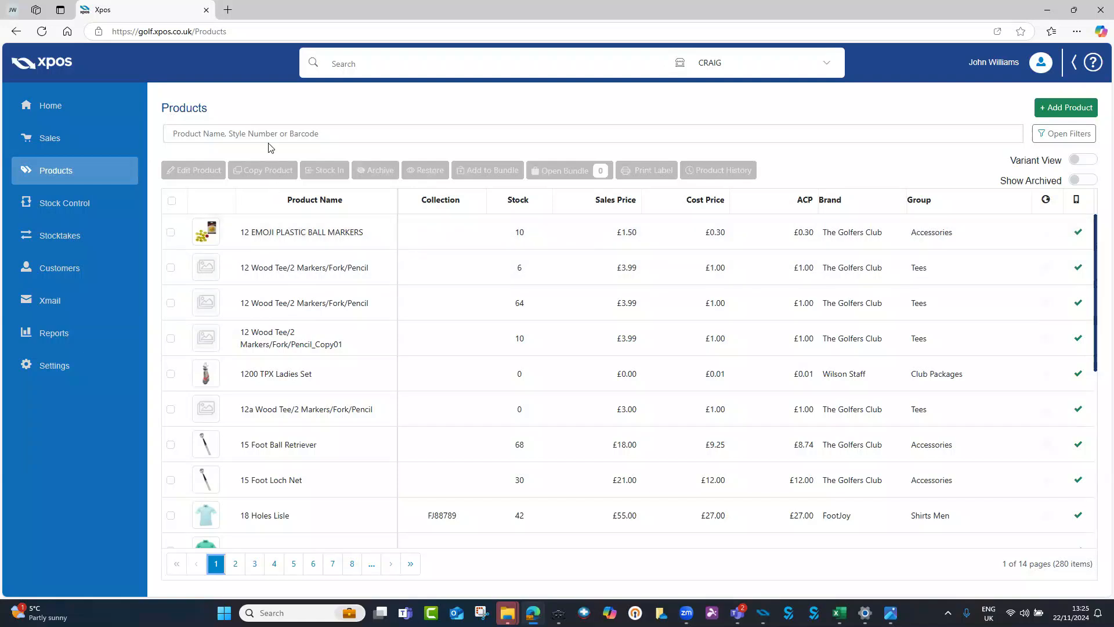
pyautogui.click(1082, 135)
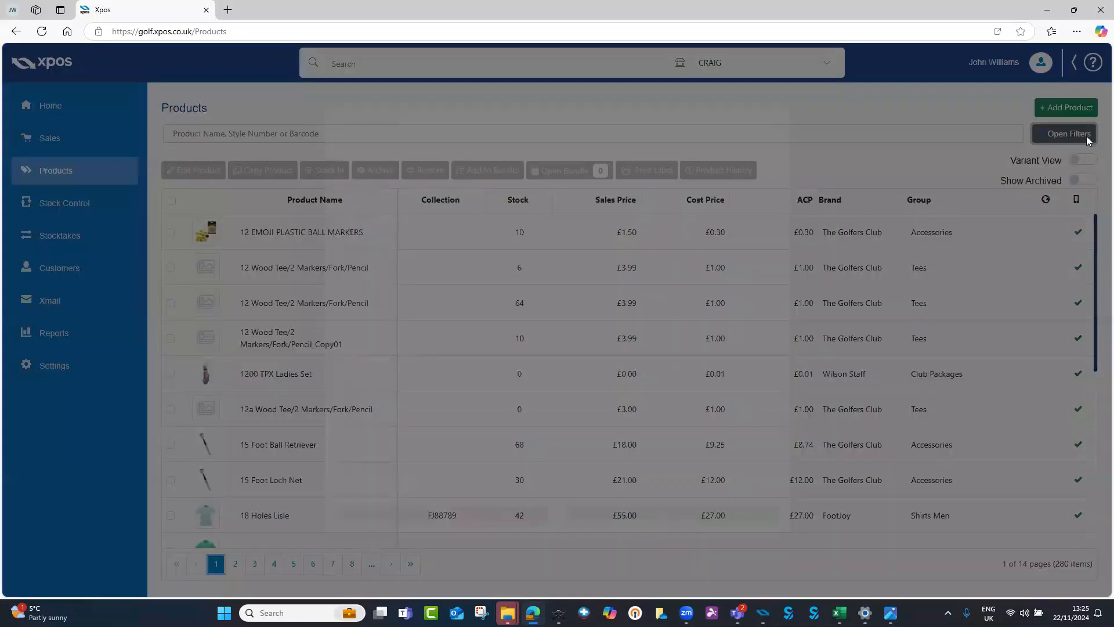
pyautogui.click(510, 195)
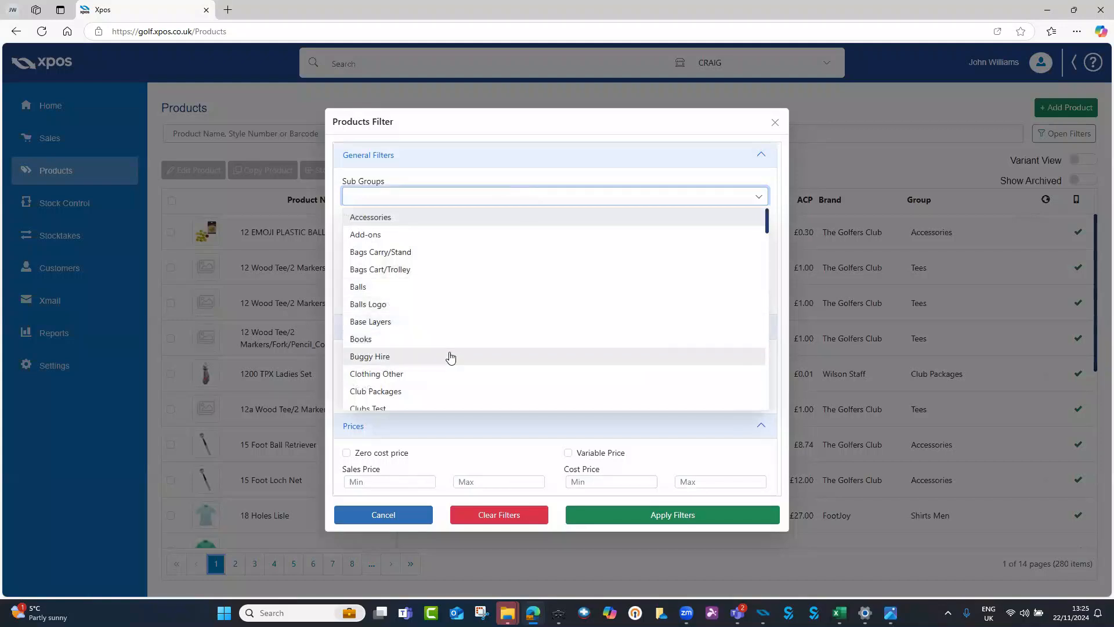
pyautogui.scroll(-1, 450, 356)
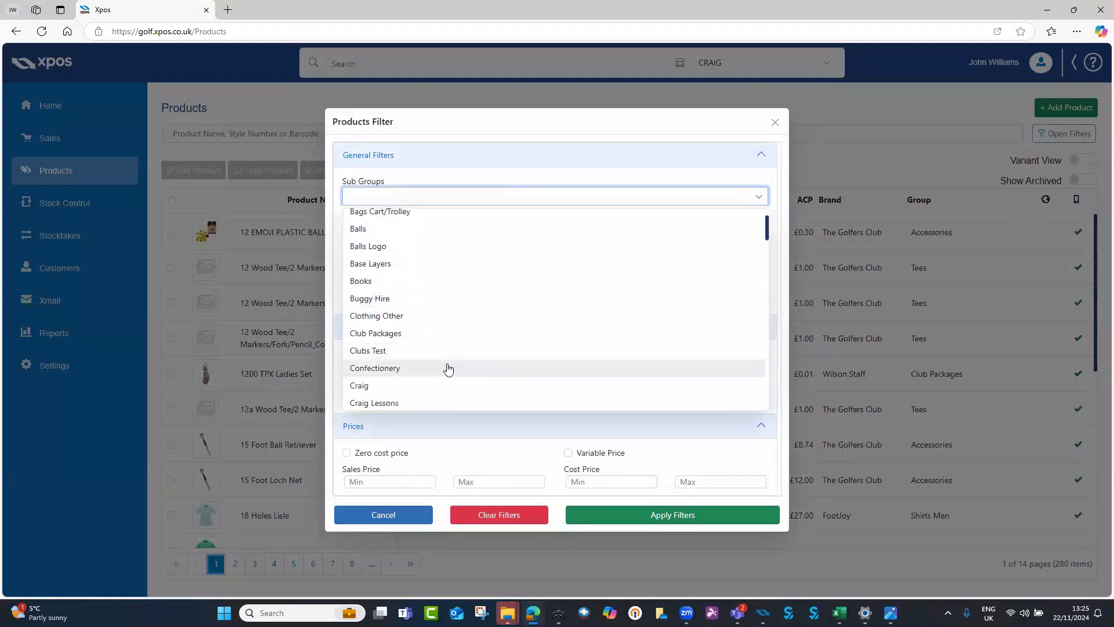
pyautogui.click(448, 368)
pyautogui.click(592, 514)
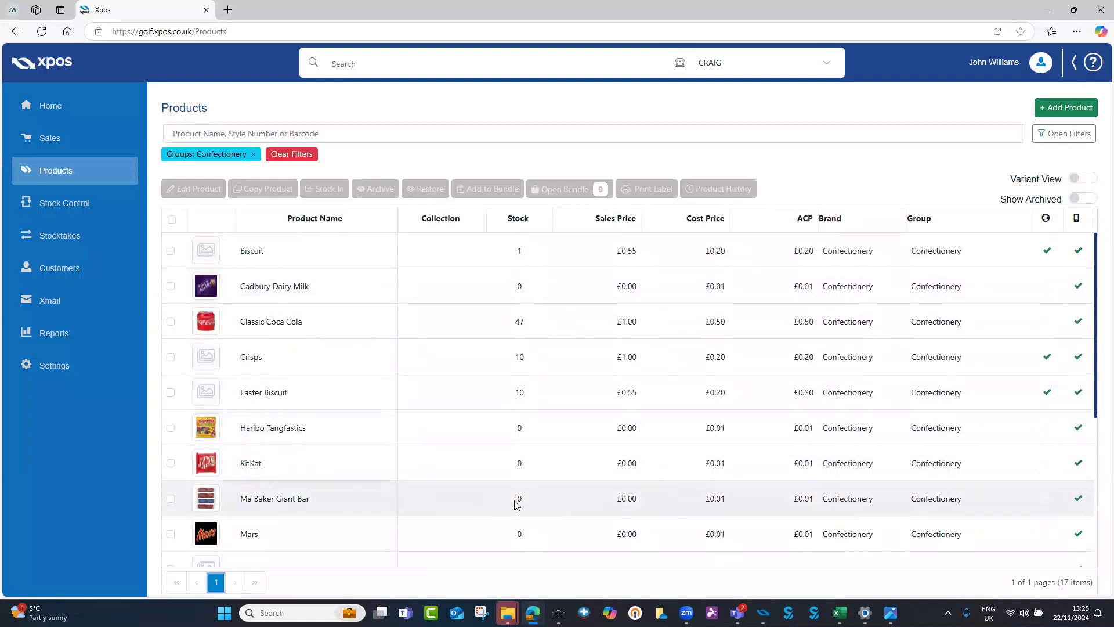
# - Narrow the Confectionery product list to items that are out of stock
pyautogui.click(1057, 145)
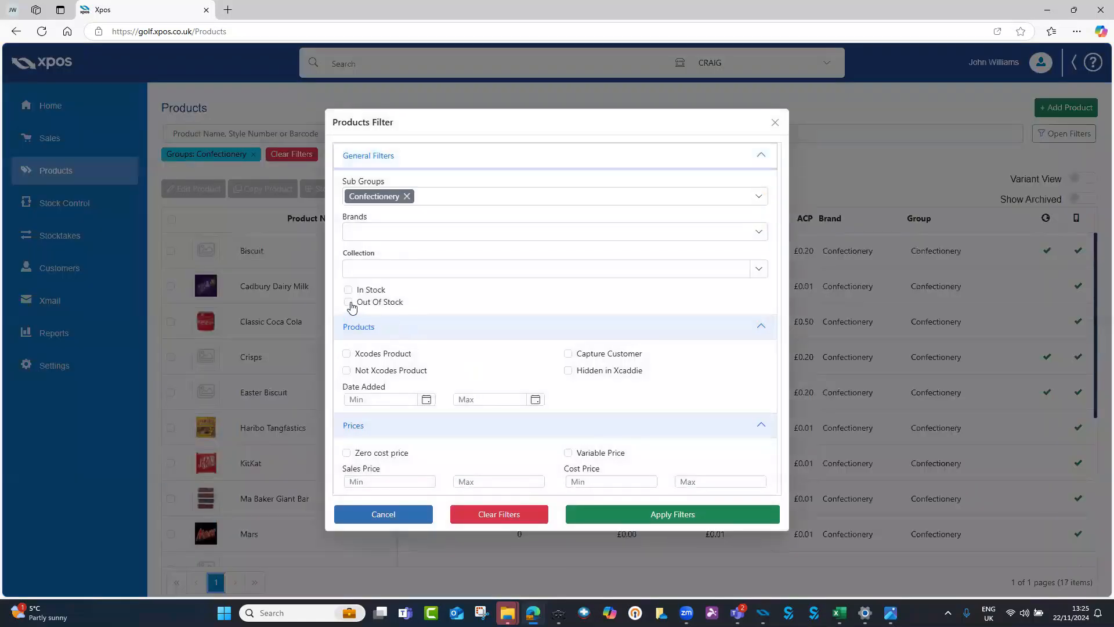
pyautogui.click(350, 303)
pyautogui.click(683, 514)
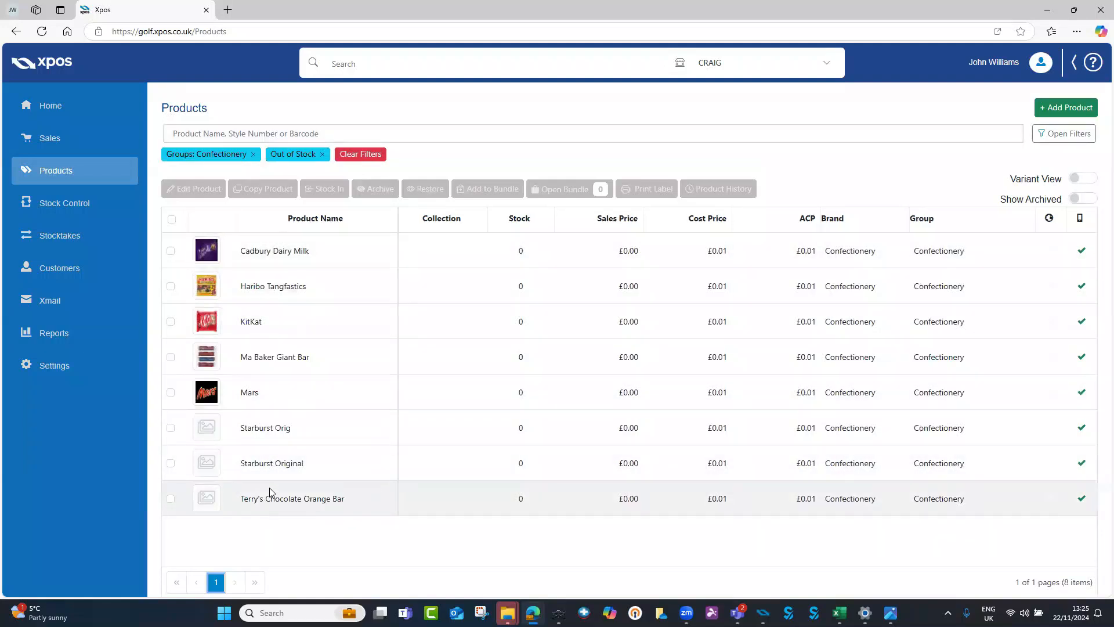
# - Archive all the out-of-stock confectionery products except Mars and KitKat
pyautogui.click(171, 219)
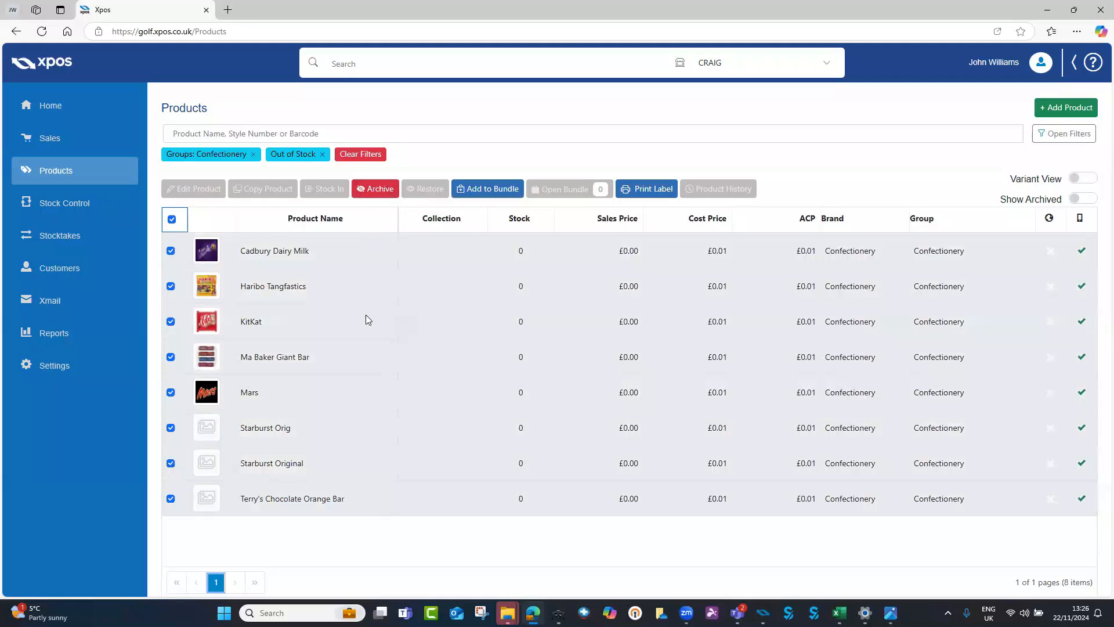
pyautogui.click(280, 401)
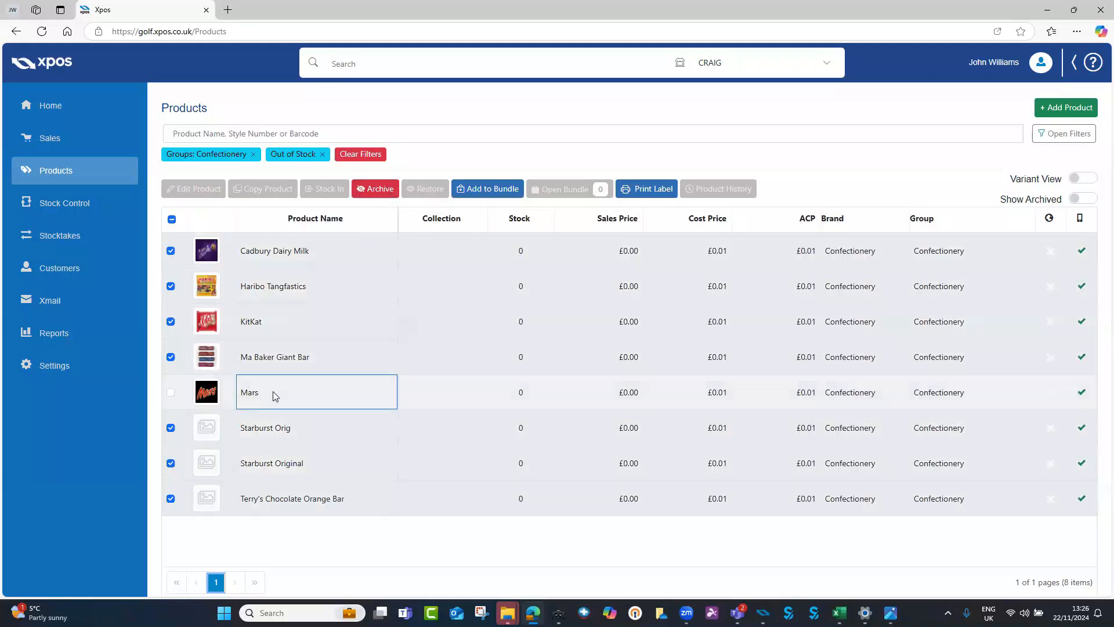
pyautogui.click(268, 325)
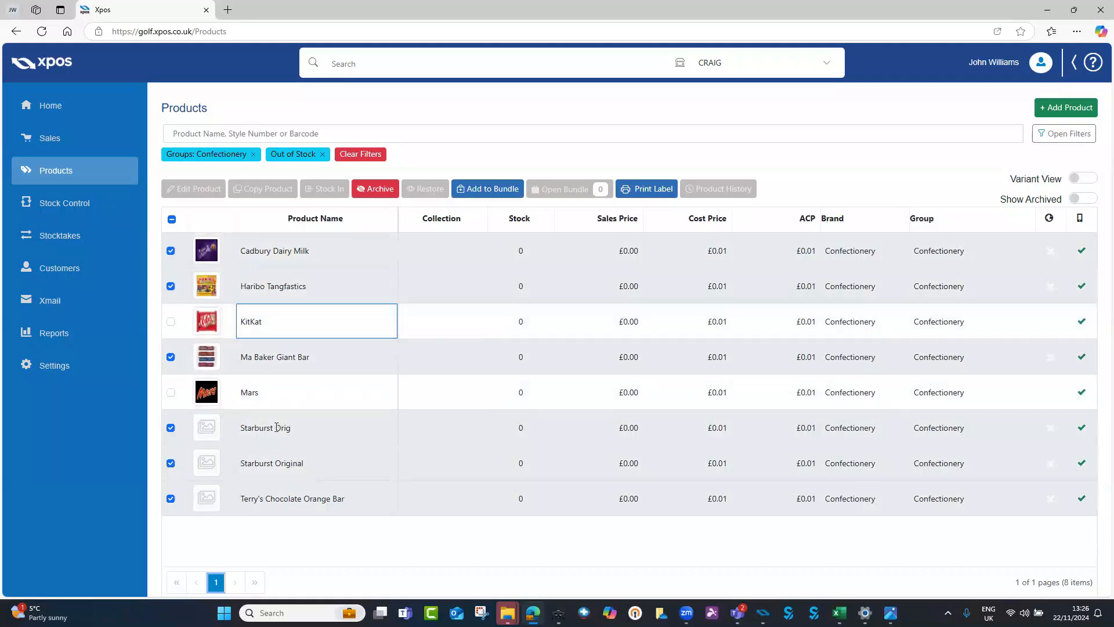
pyautogui.click(374, 189)
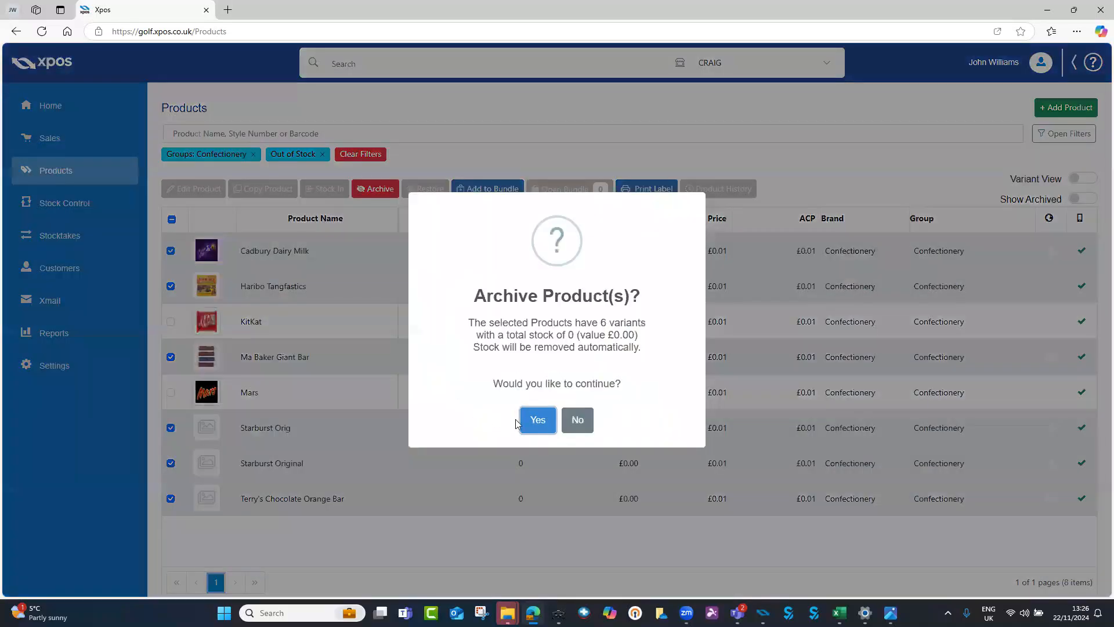
pyautogui.click(532, 420)
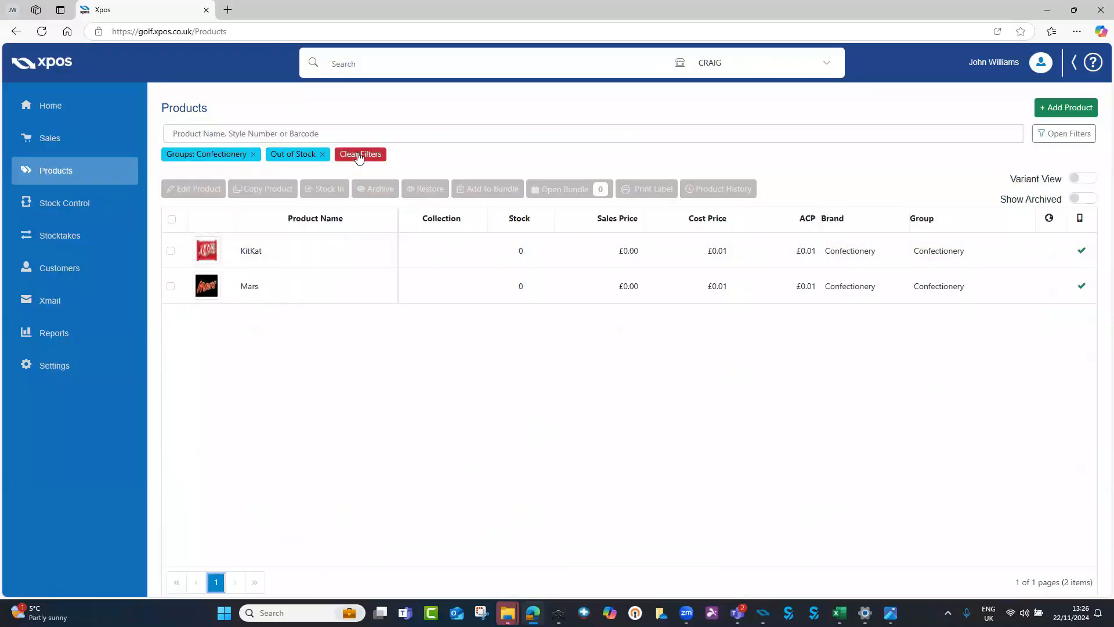
# - Clear the confectionery filters and filter the products by the Bags Carry/Stand sub group
pyautogui.click(359, 155)
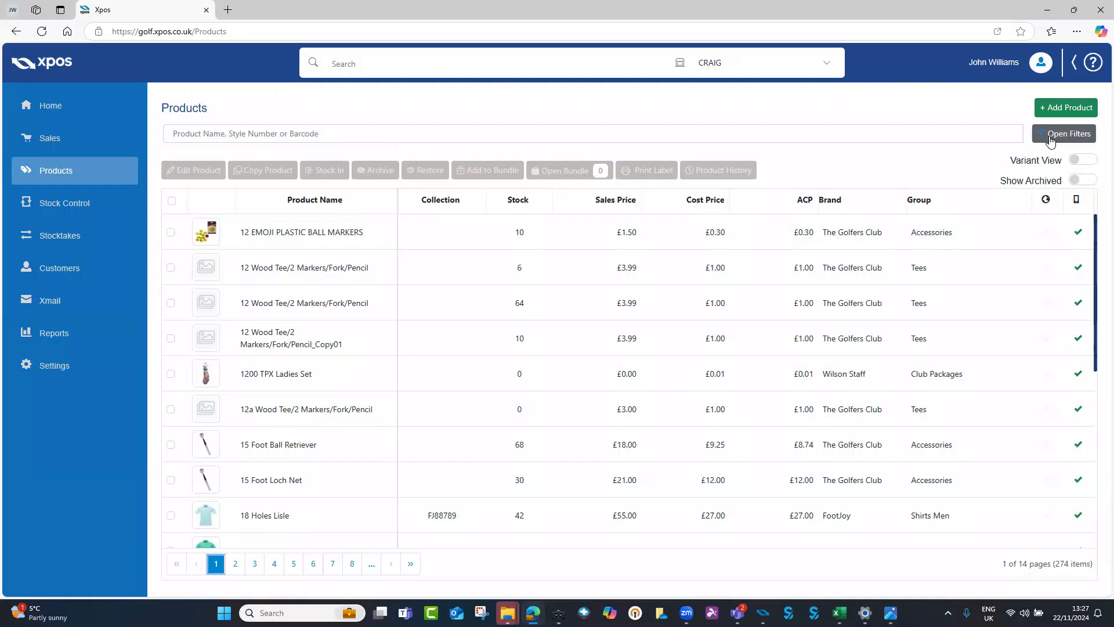
pyautogui.click(684, 267)
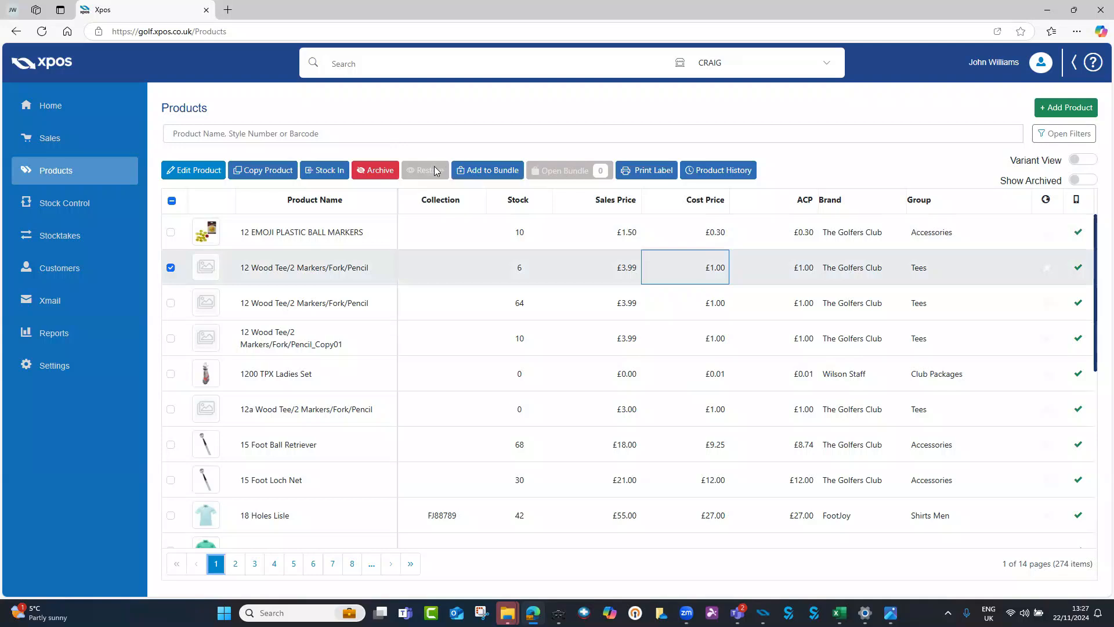
pyautogui.click(417, 272)
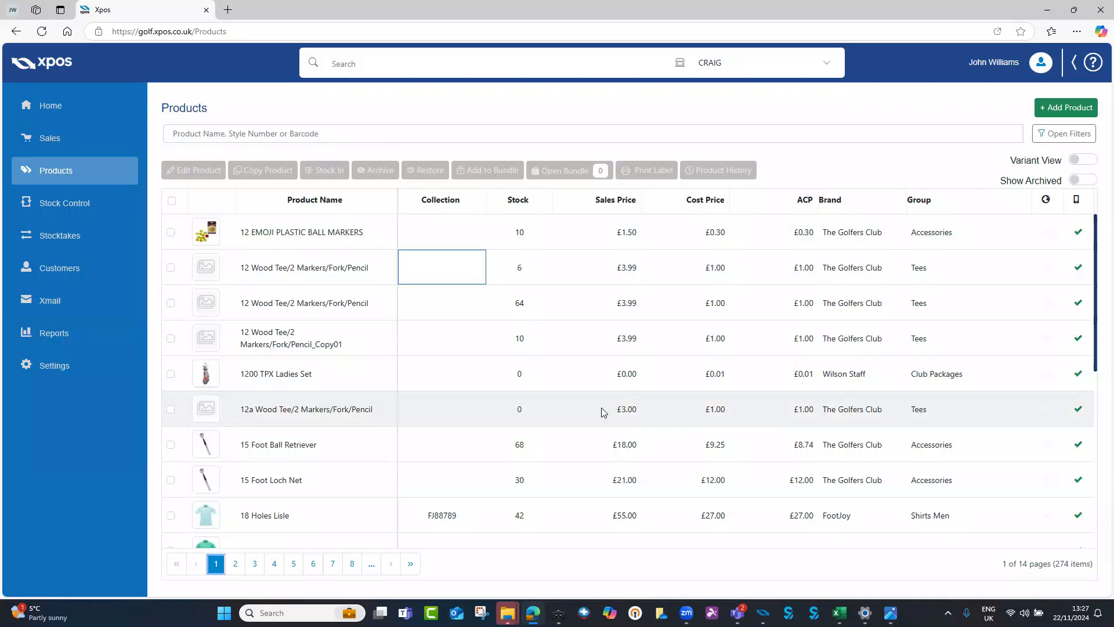
pyautogui.click(1061, 134)
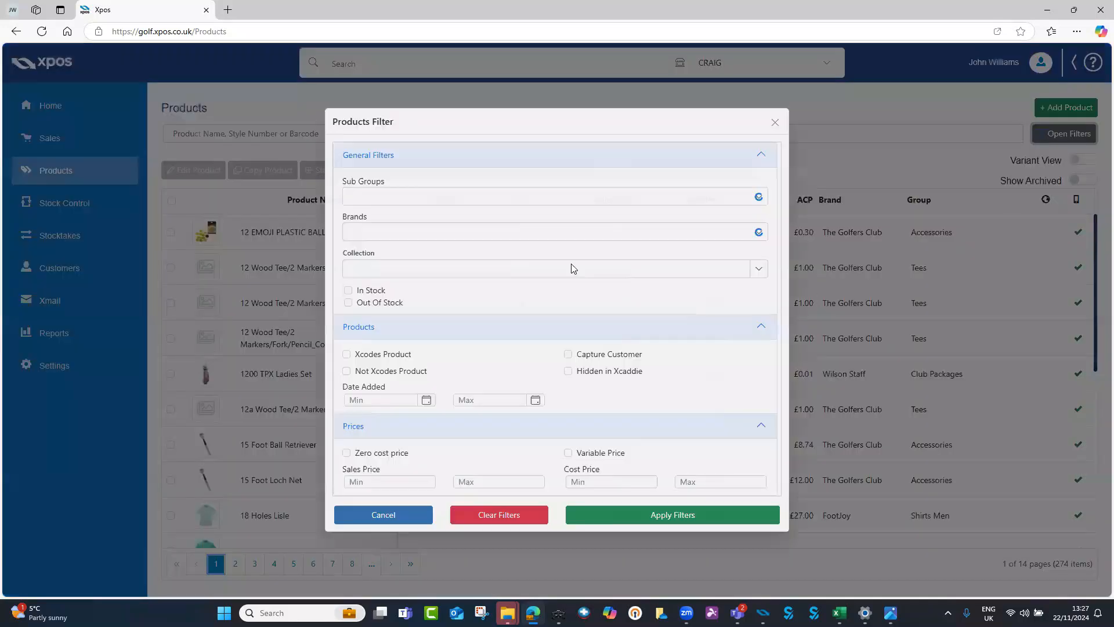
pyautogui.click(460, 197)
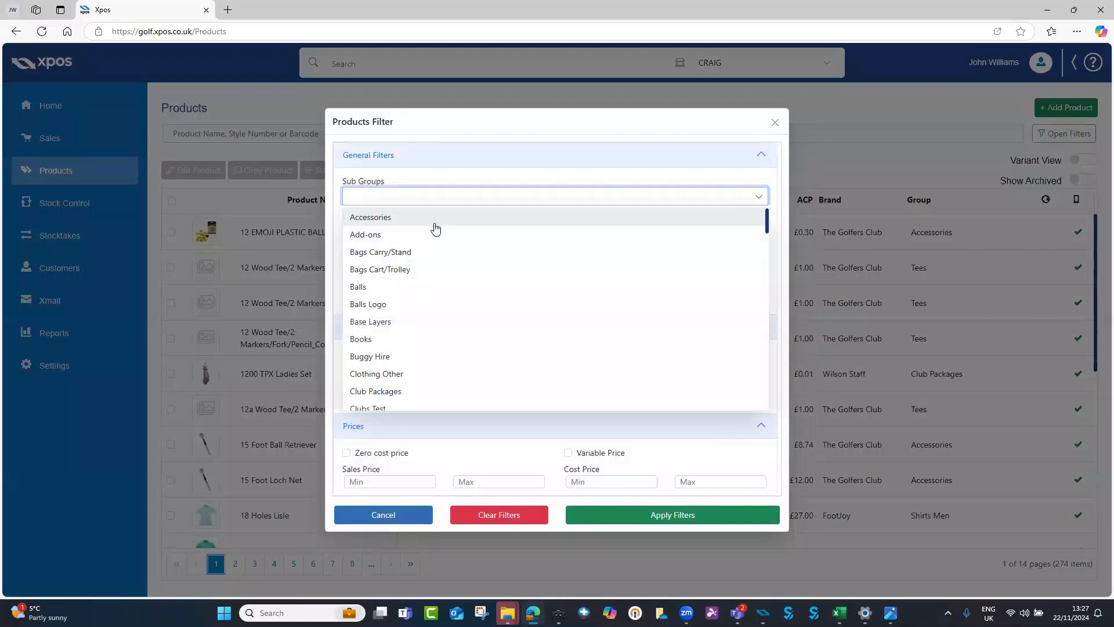
pyautogui.click(431, 253)
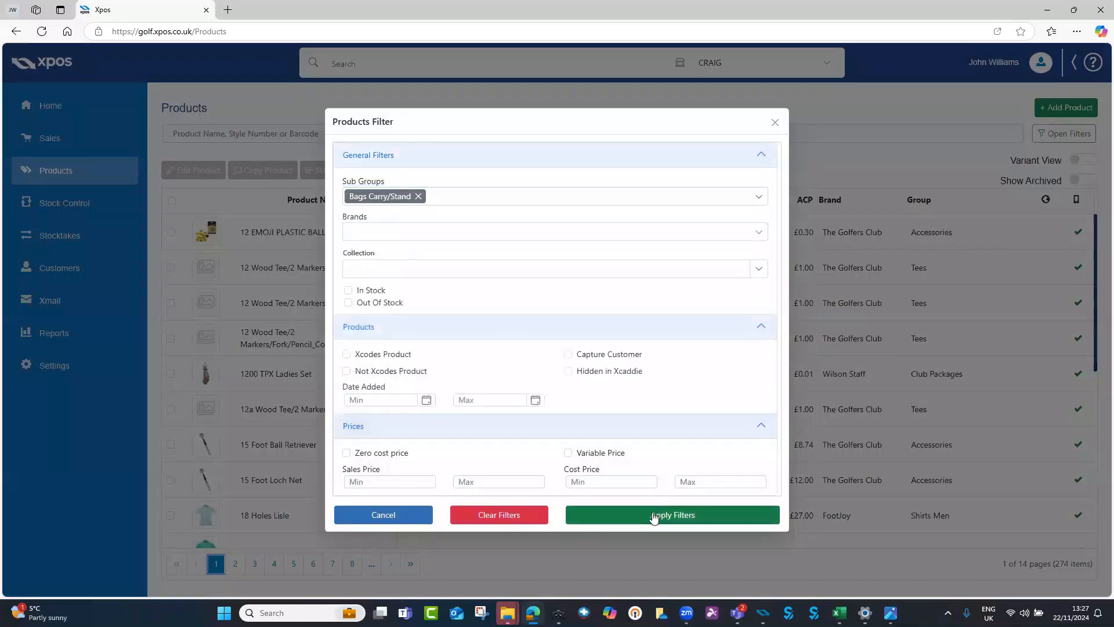
pyautogui.click(654, 516)
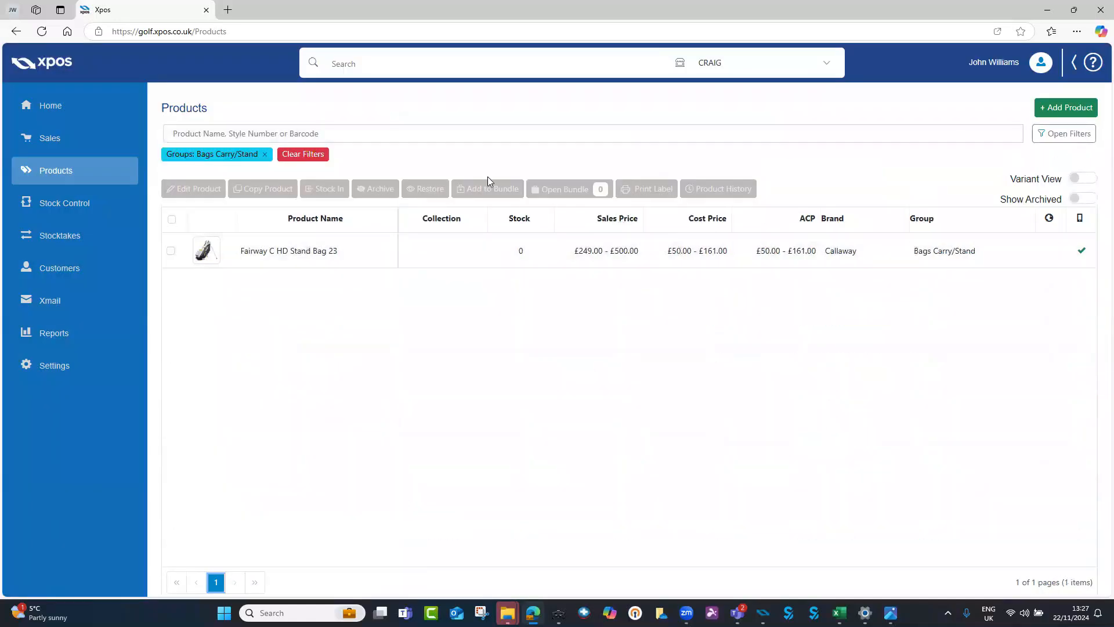
# - Add the Bags Cart/Trolley sub group to the product filter alongside Bags Carry/Stand
pyautogui.click(1048, 142)
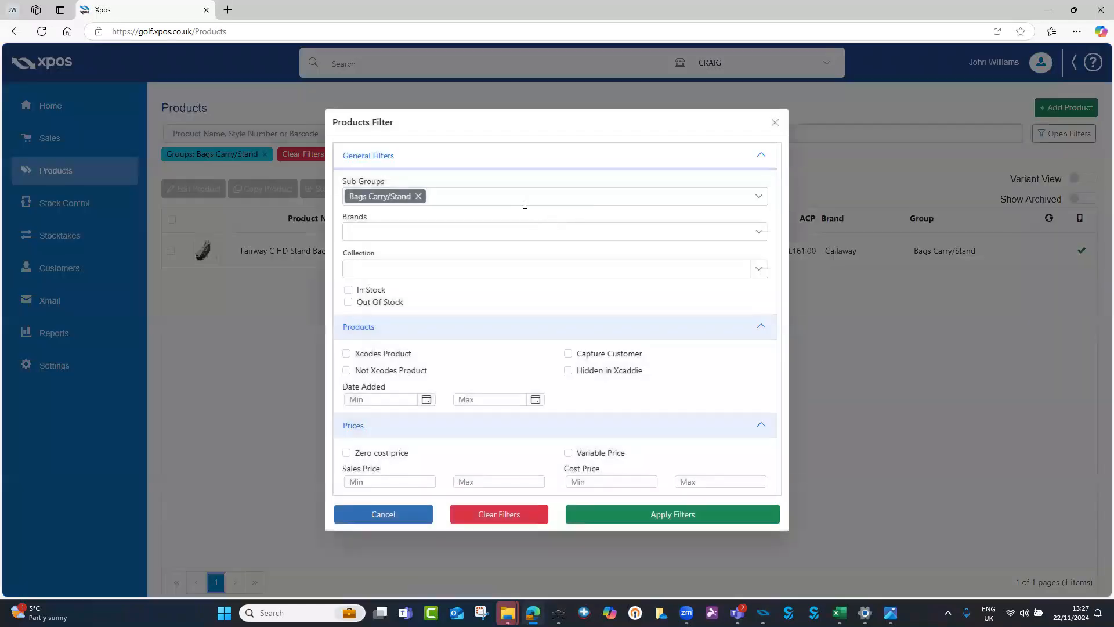
pyautogui.click(522, 199)
pyautogui.click(458, 252)
pyautogui.click(592, 516)
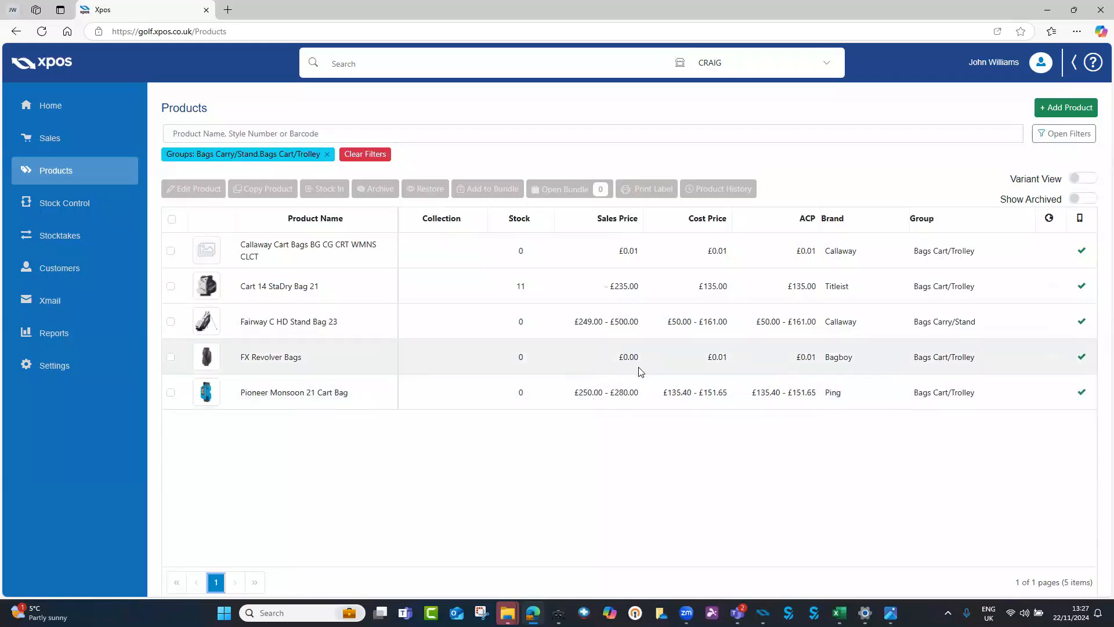
# - Add all the filtered bag products to the bundle and start label printing for the bundle's variants
pyautogui.click(172, 220)
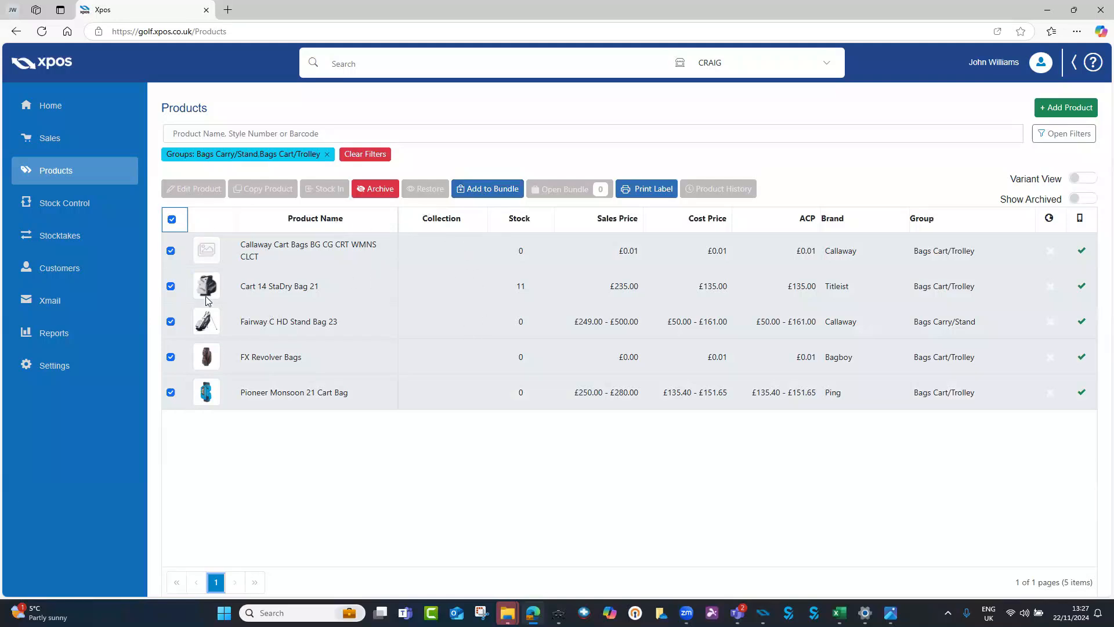
pyautogui.click(484, 188)
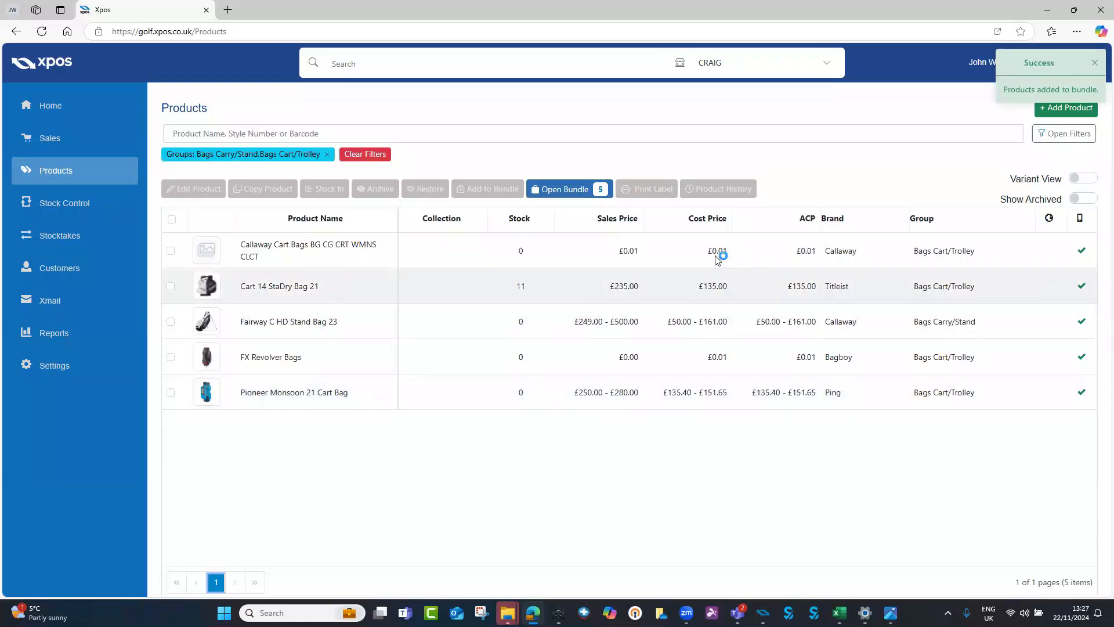
pyautogui.click(593, 199)
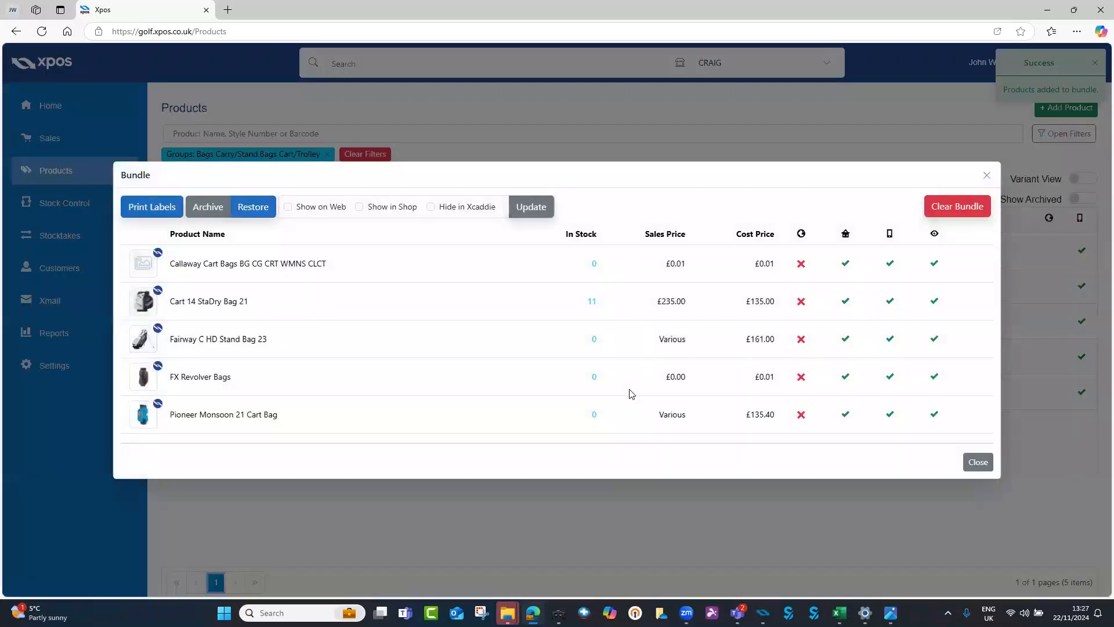
pyautogui.click(152, 207)
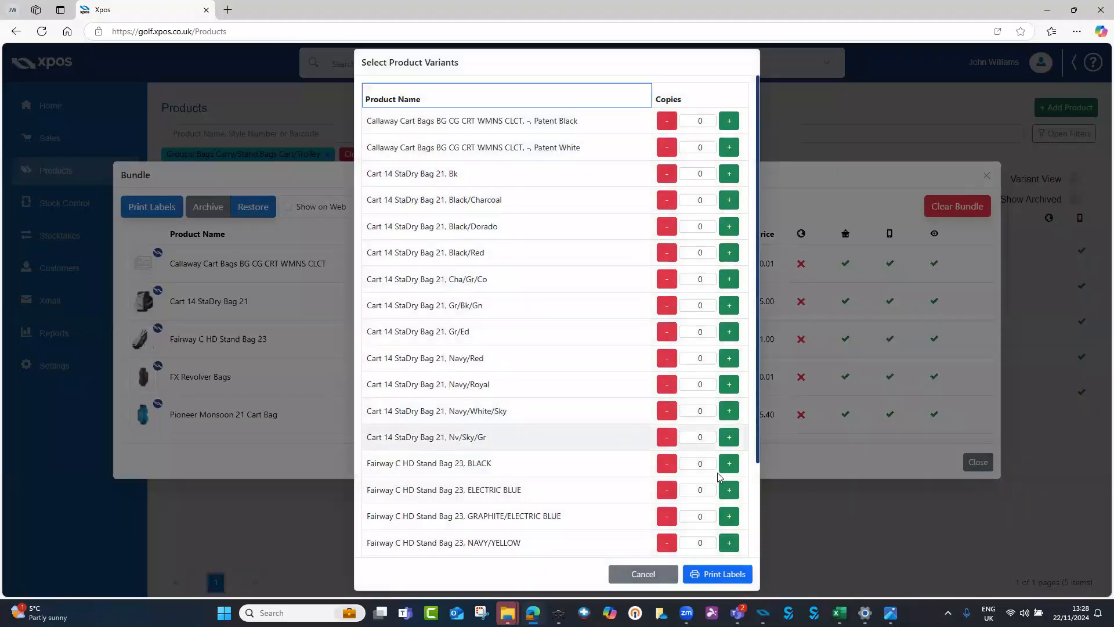
pyautogui.click(717, 574)
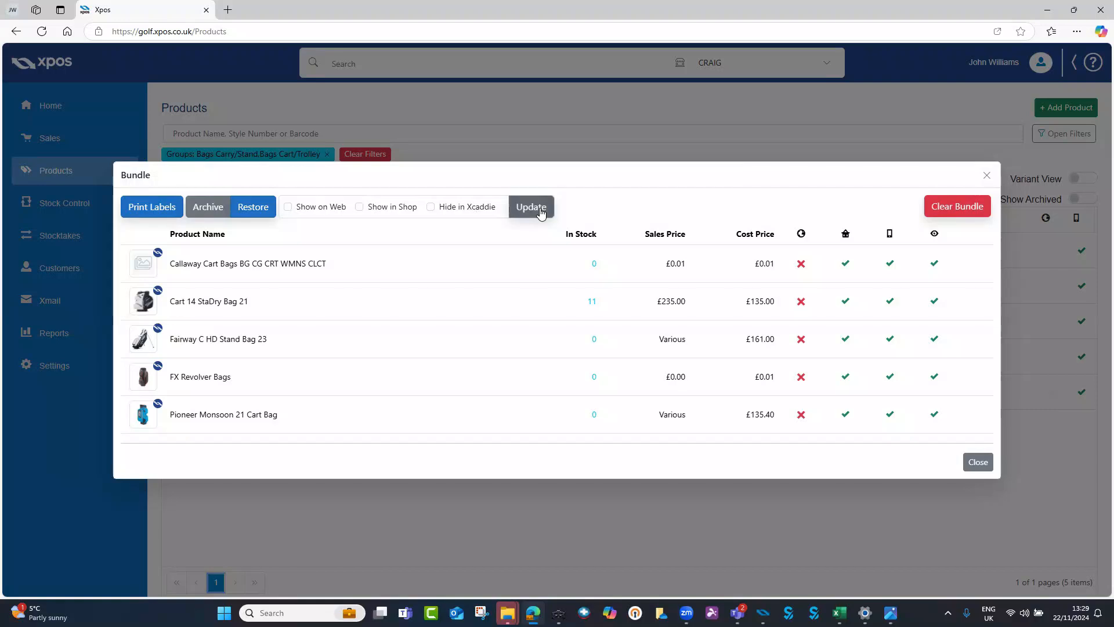
# - Remove all products from the bundle and clear the bag sub group filters
pyautogui.click(958, 207)
pyautogui.click(537, 389)
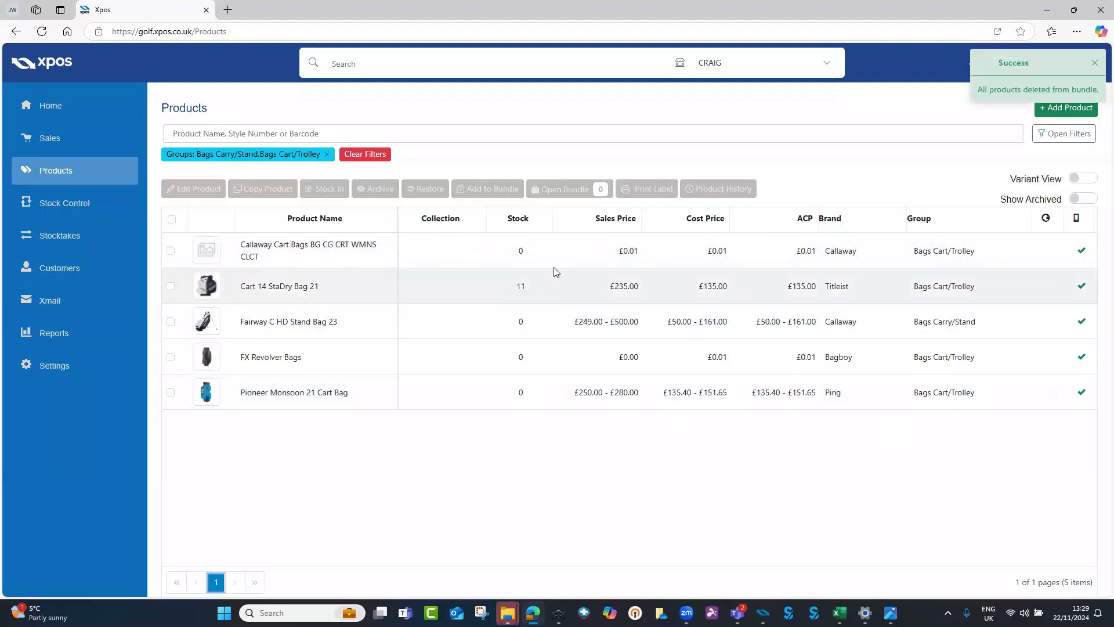
pyautogui.click(366, 154)
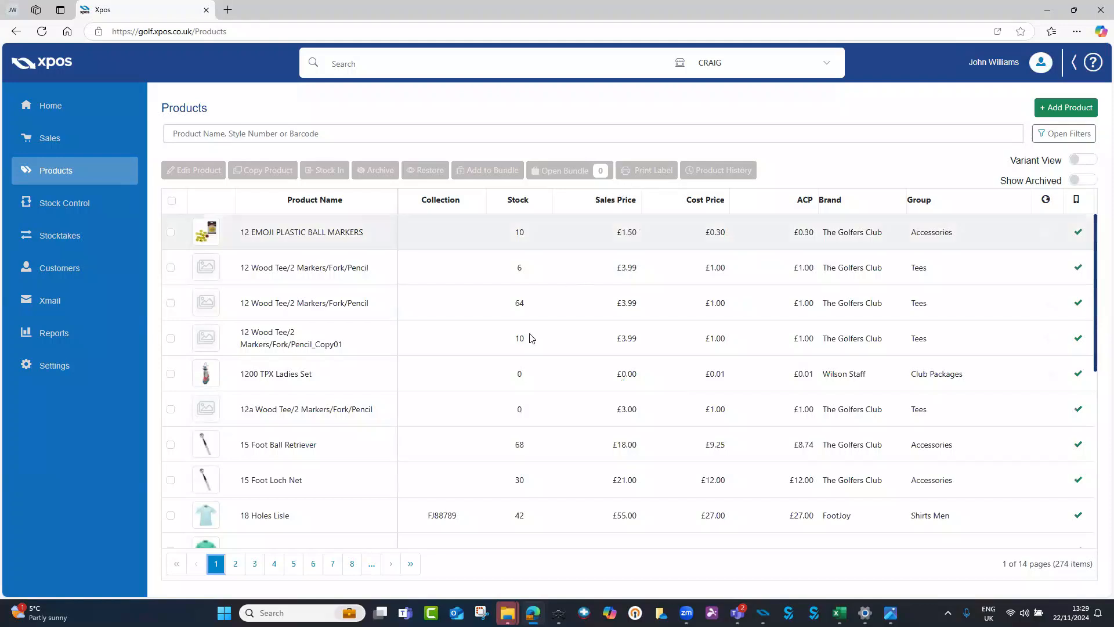
# - Start label printing for 1200 TPX Ladies Set with 1 copy
pyautogui.click(325, 380)
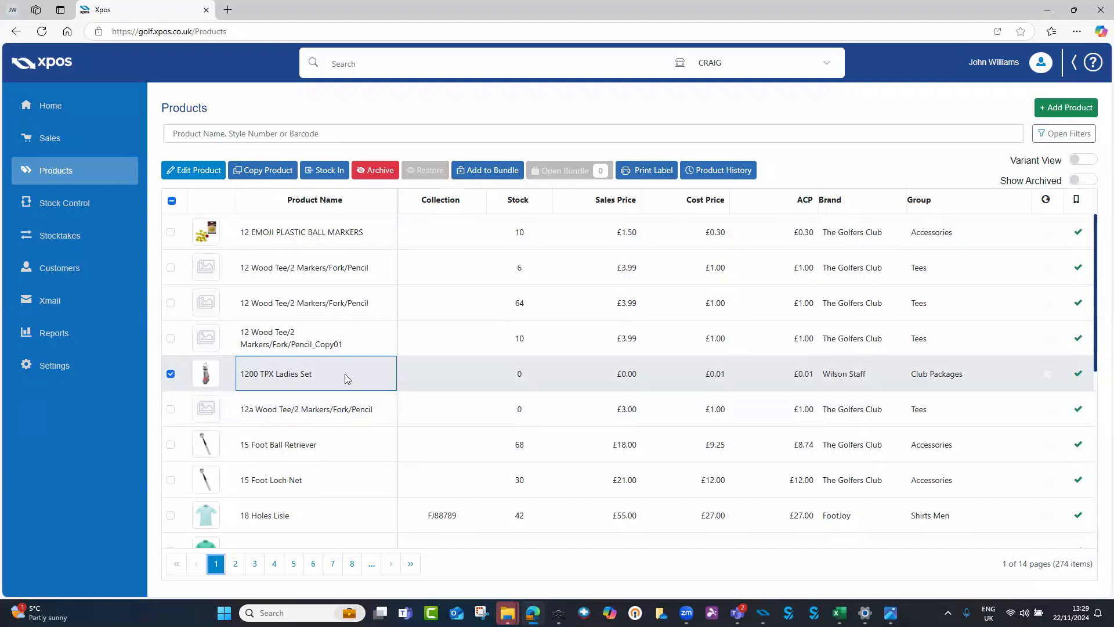
pyautogui.click(656, 172)
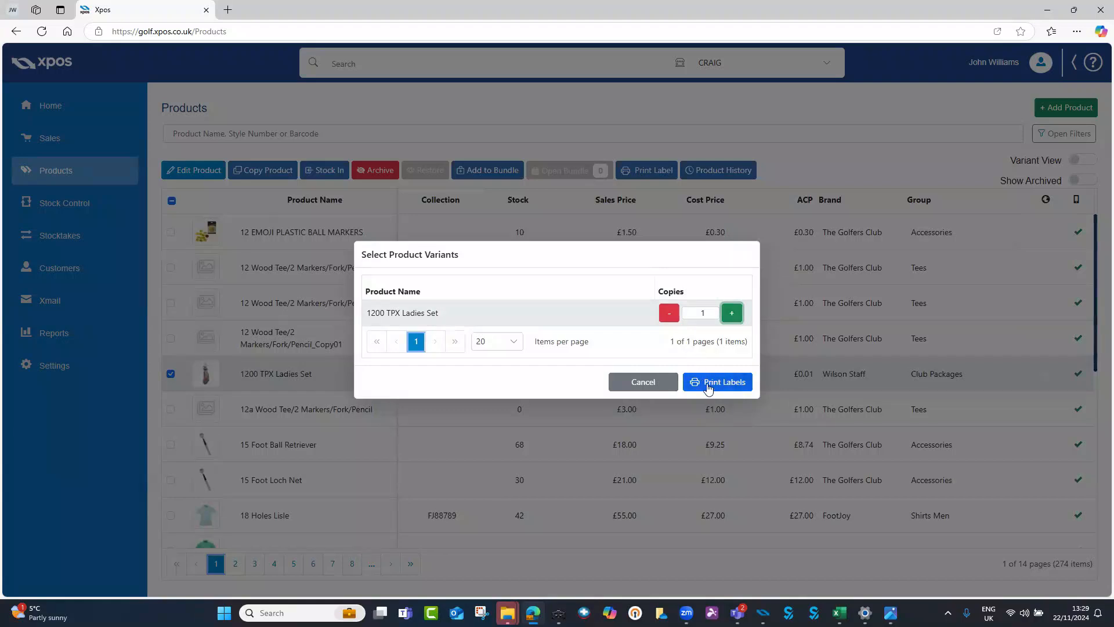
pyautogui.click(708, 384)
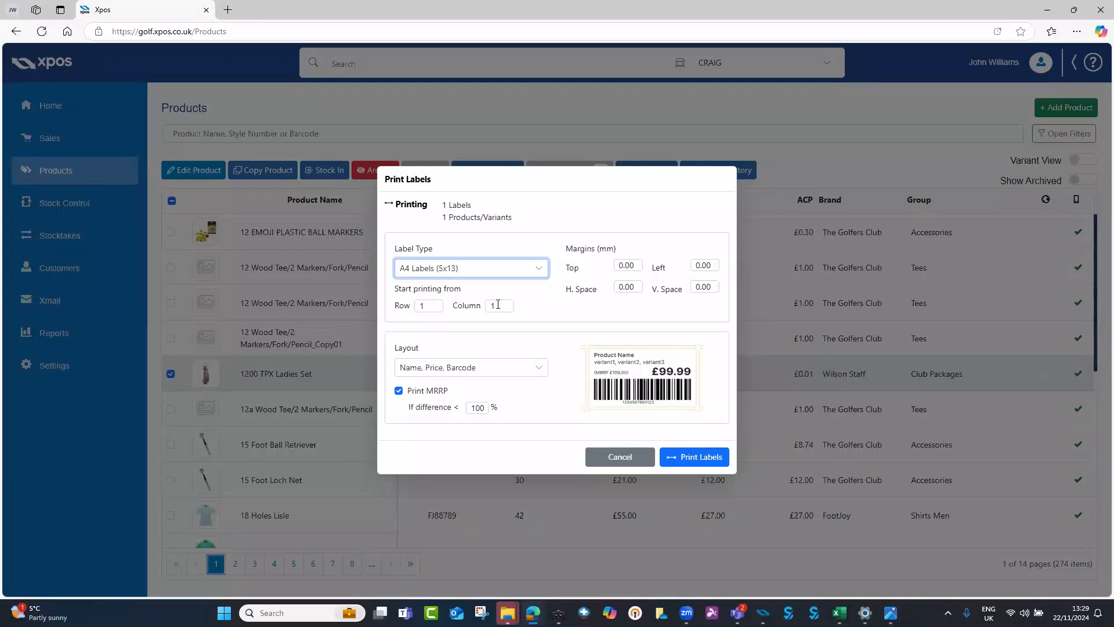
# - Try the Name, Price and Name, Barcode label layouts, and return the layout to Name, Price, Barcode
pyautogui.click(537, 370)
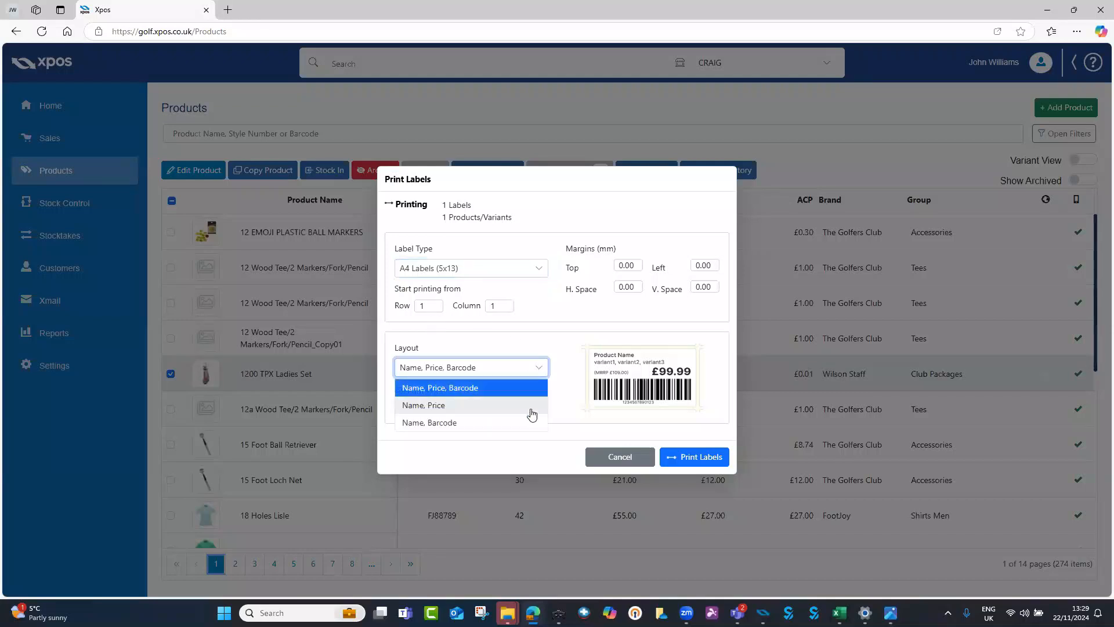
pyautogui.click(492, 405)
pyautogui.click(524, 370)
pyautogui.click(492, 422)
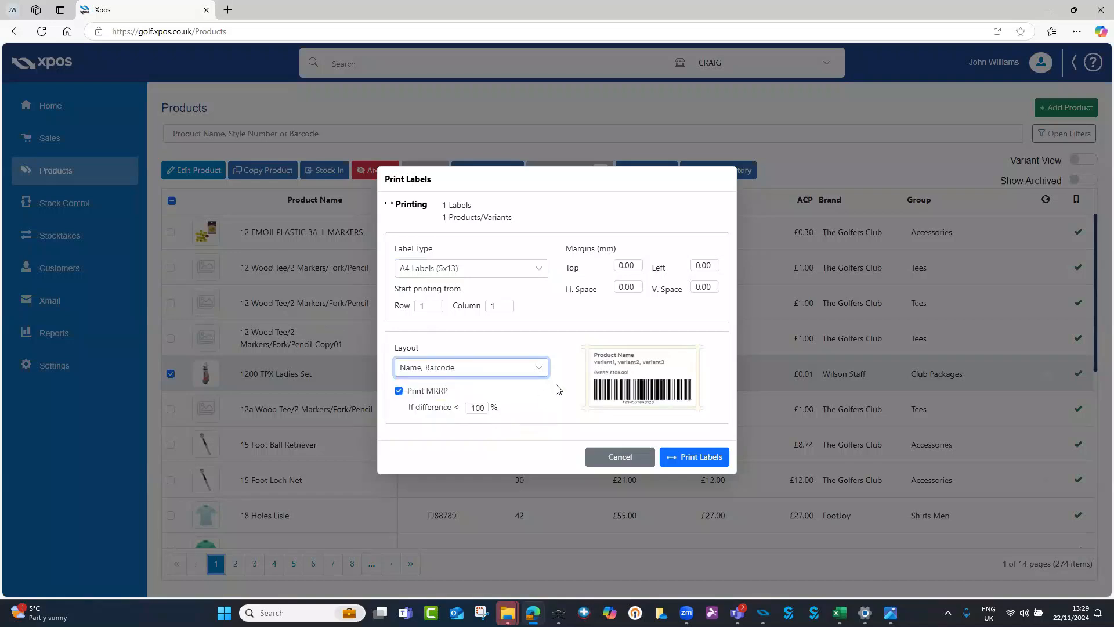
pyautogui.click(526, 372)
pyautogui.click(499, 388)
# - Set the label type to Label Printer and the label layout to Name, Price
pyautogui.click(542, 275)
pyautogui.click(511, 307)
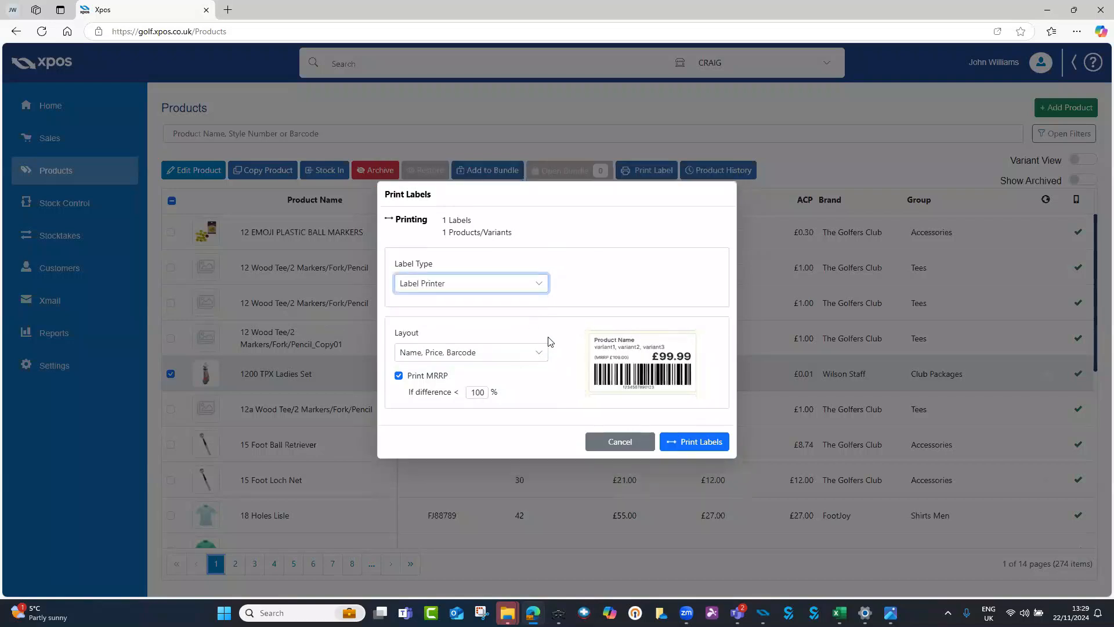
pyautogui.moveTo(640, 361)
pyautogui.click(534, 354)
pyautogui.click(511, 387)
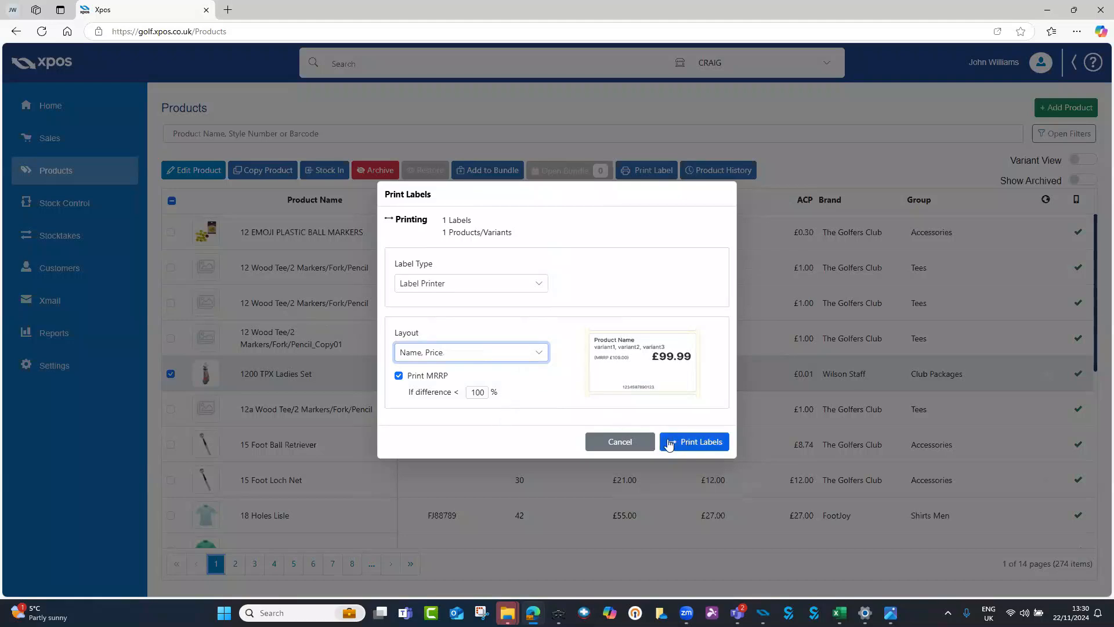
# - Cancel the label printing and select the Pro V1 23 Ball 3-pk, White product
pyautogui.click(620, 442)
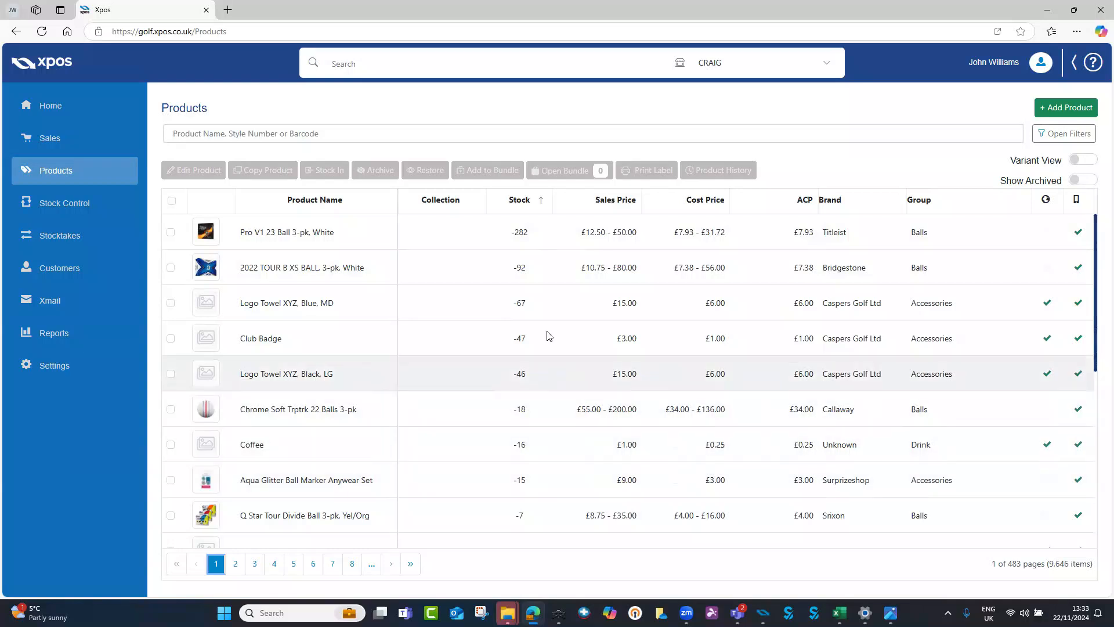
pyautogui.click(514, 236)
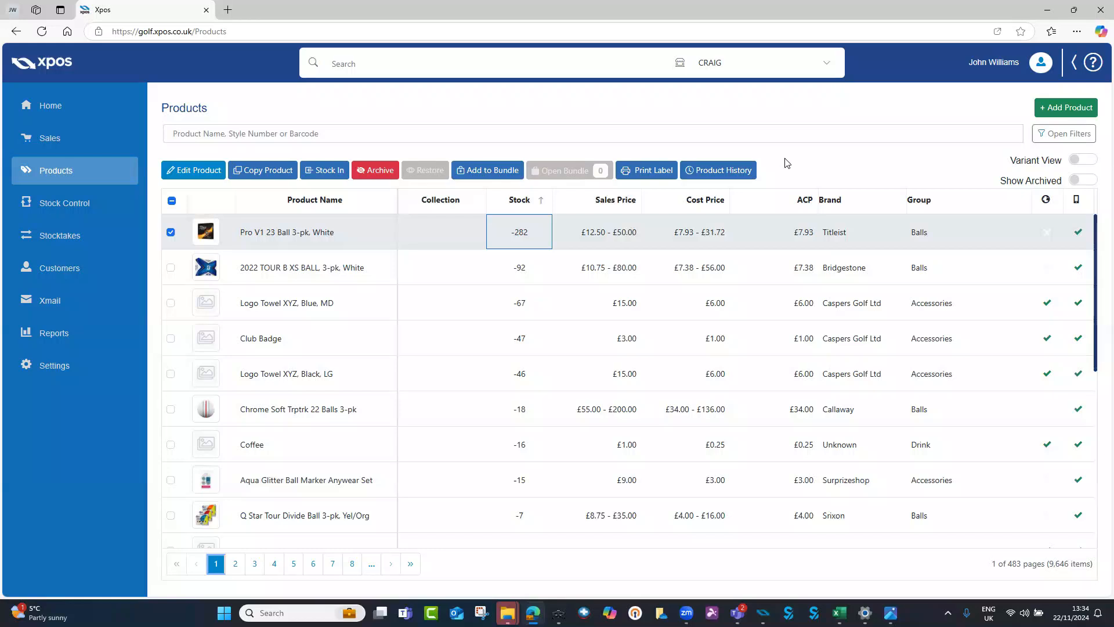
# - Create a new physical item product with sub group Headwear and brand Adidas
pyautogui.click(1070, 112)
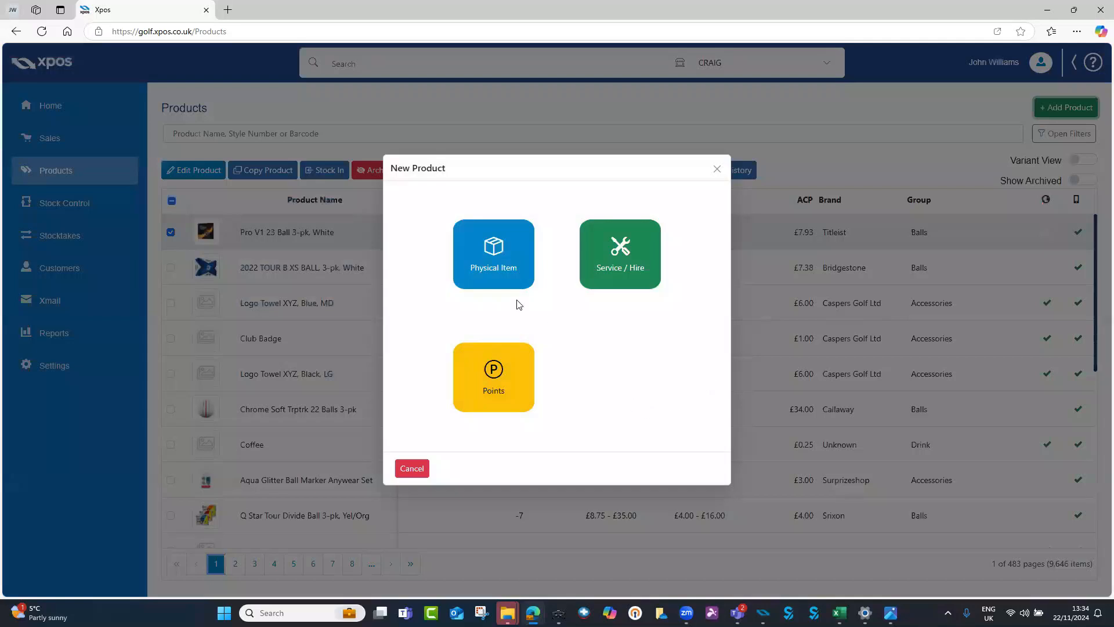
pyautogui.click(494, 286)
pyautogui.click(470, 222)
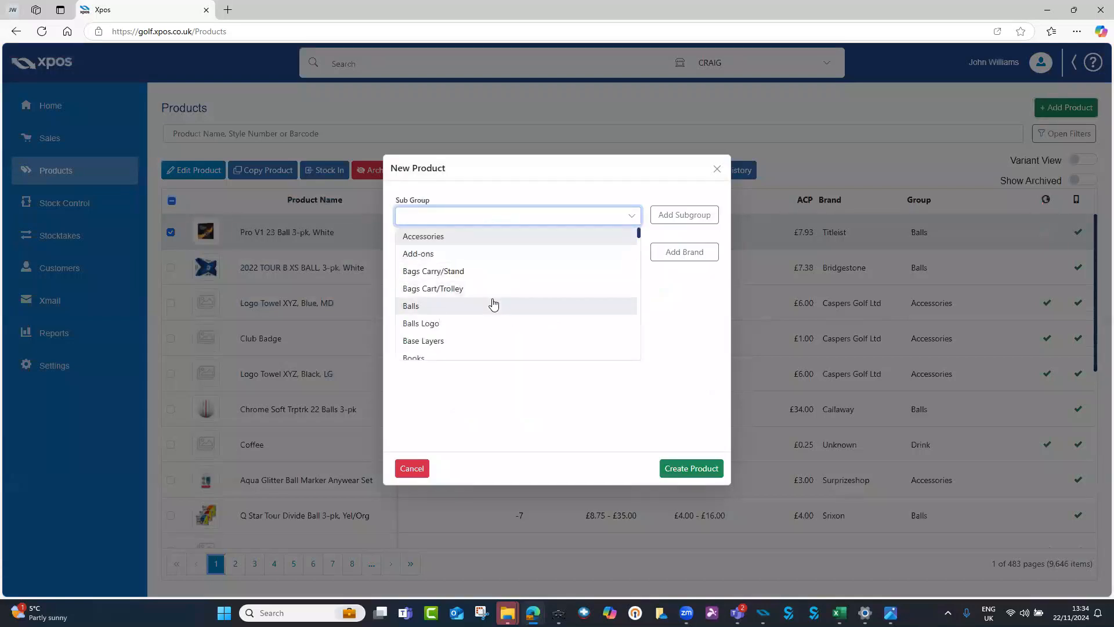
pyautogui.press('h')
pyautogui.click(469, 257)
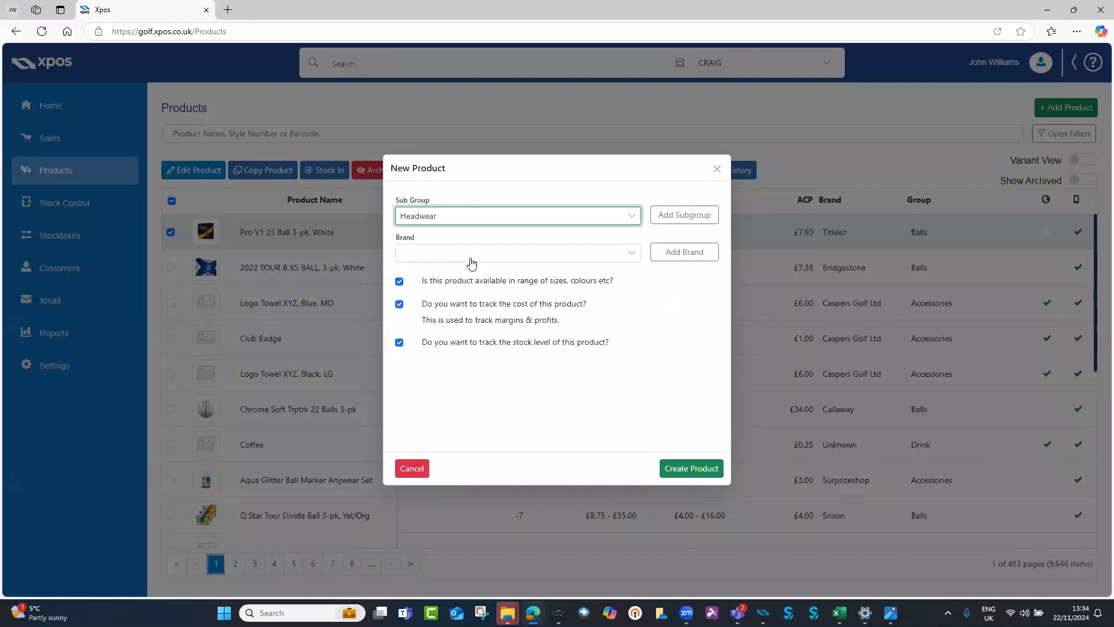
pyautogui.click(472, 262)
pyautogui.click(462, 277)
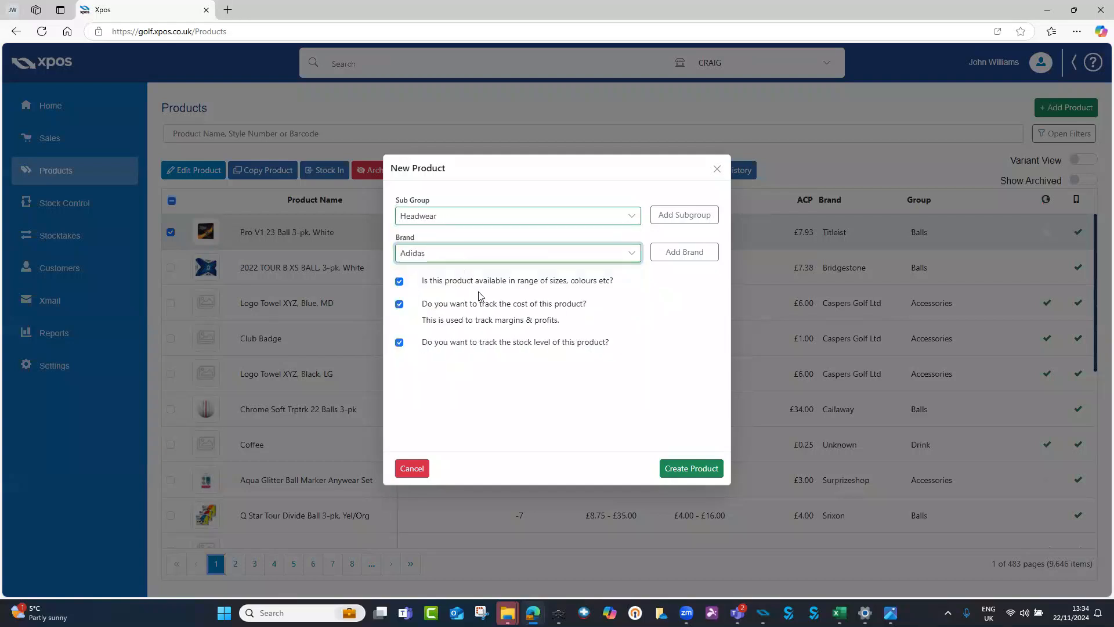
pyautogui.click(711, 465)
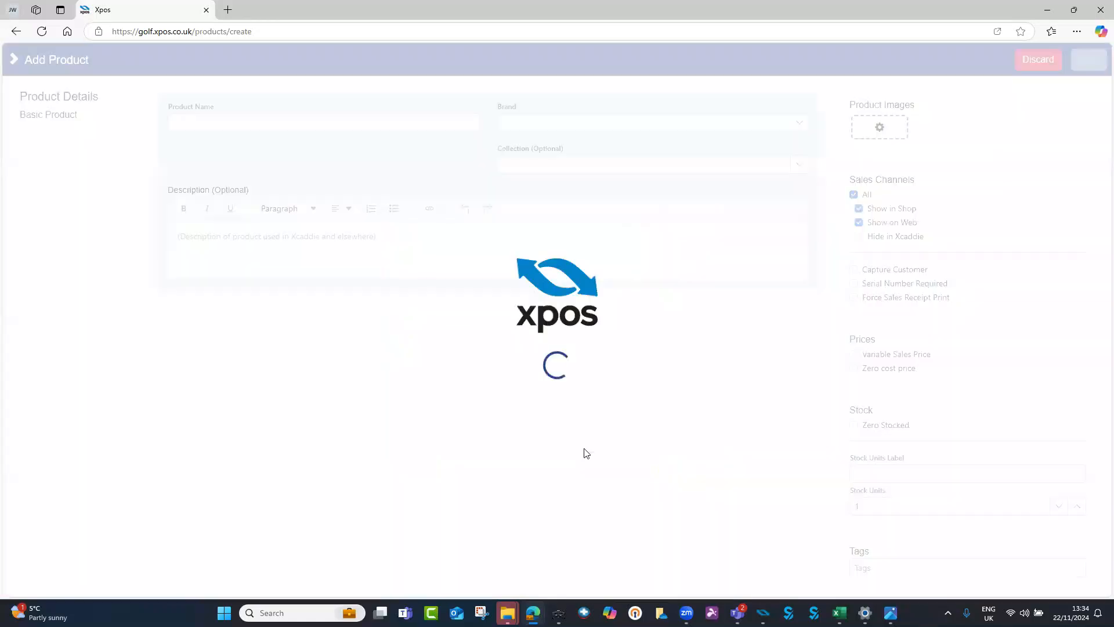
# - Name the product Crested Towel and add a Size attribute with the values s and l
pyautogui.click(230, 123)
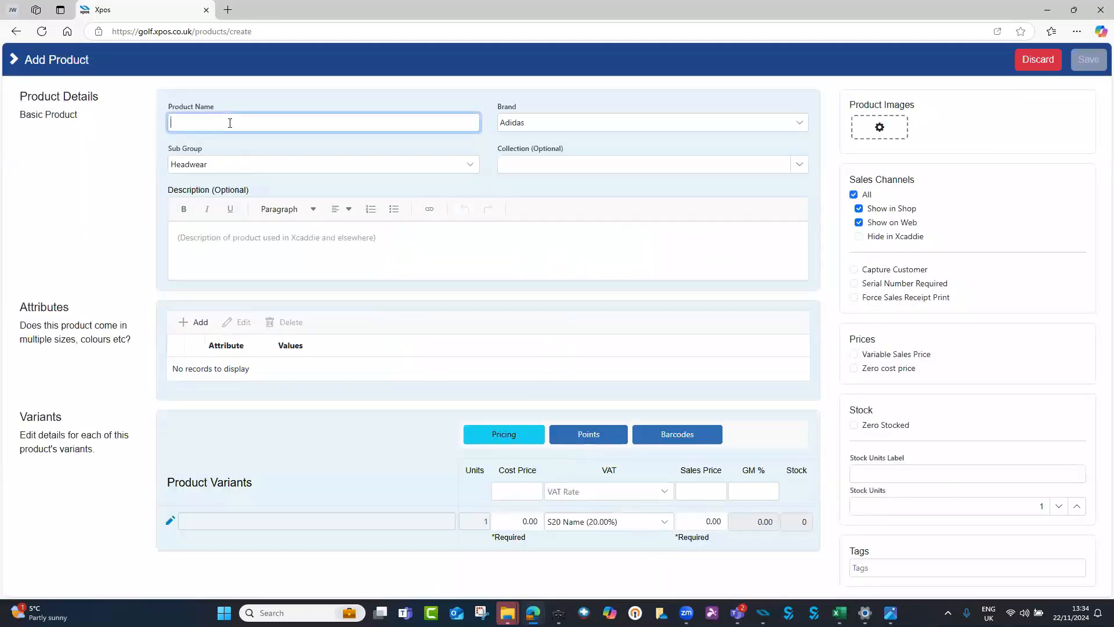
pyautogui.write('Crested Towel')
pyautogui.click(192, 326)
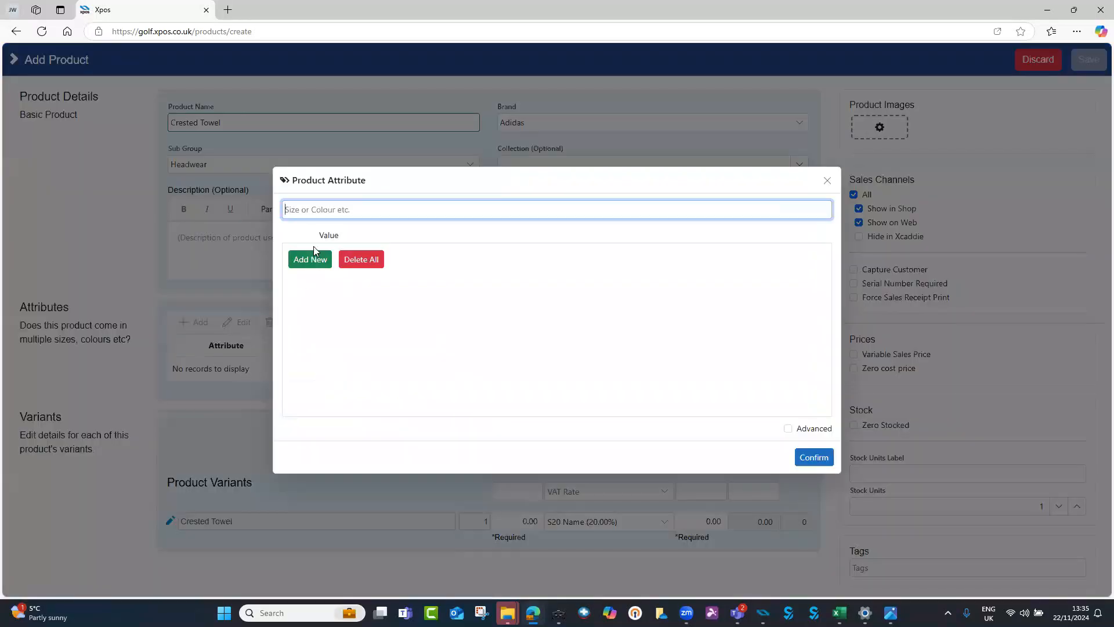
pyautogui.write('Size')
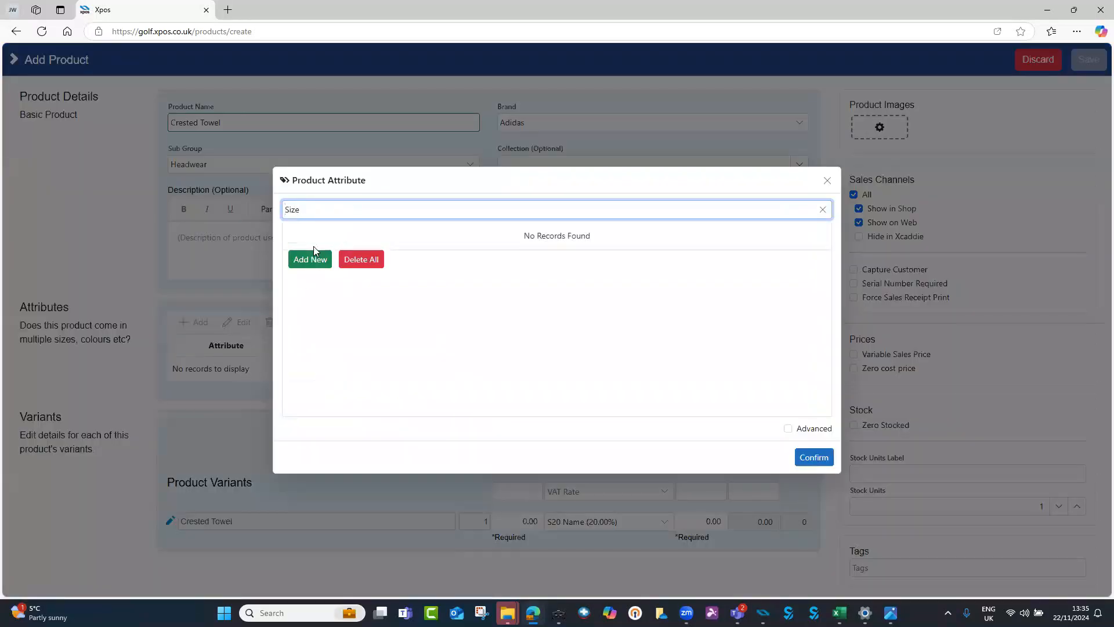
pyautogui.click(316, 269)
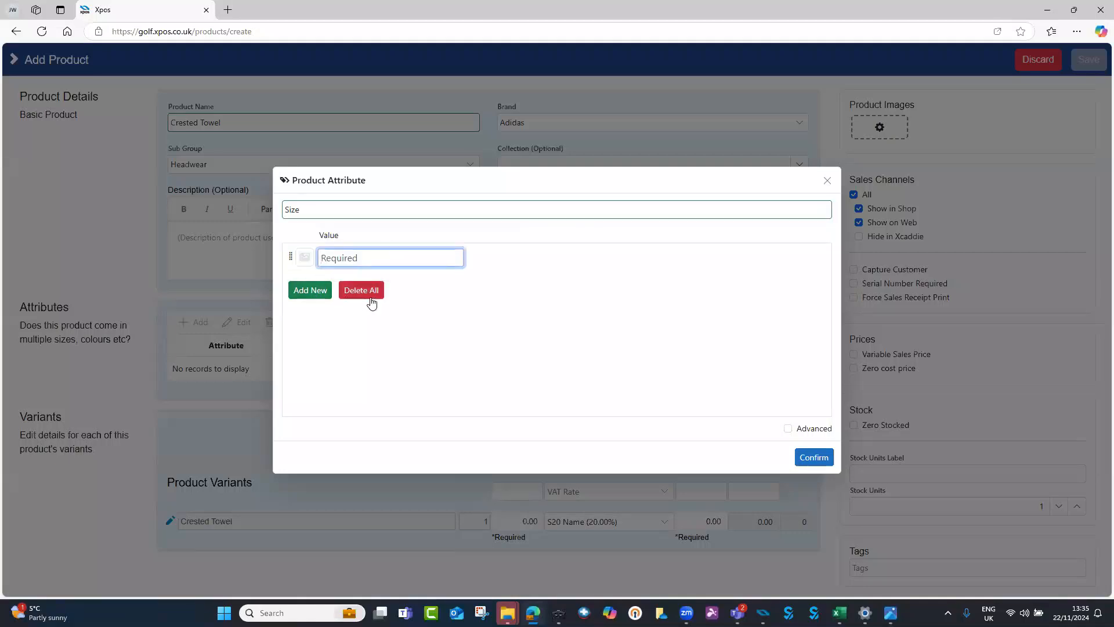
pyautogui.write('s')
pyautogui.click(318, 290)
pyautogui.write('l')
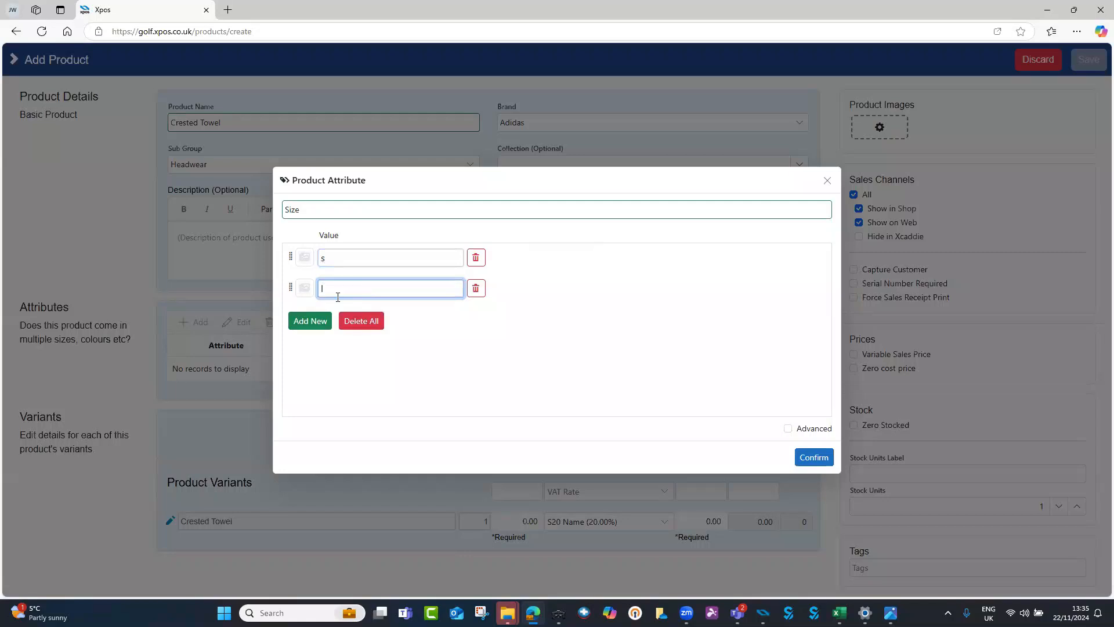
pyautogui.click(804, 457)
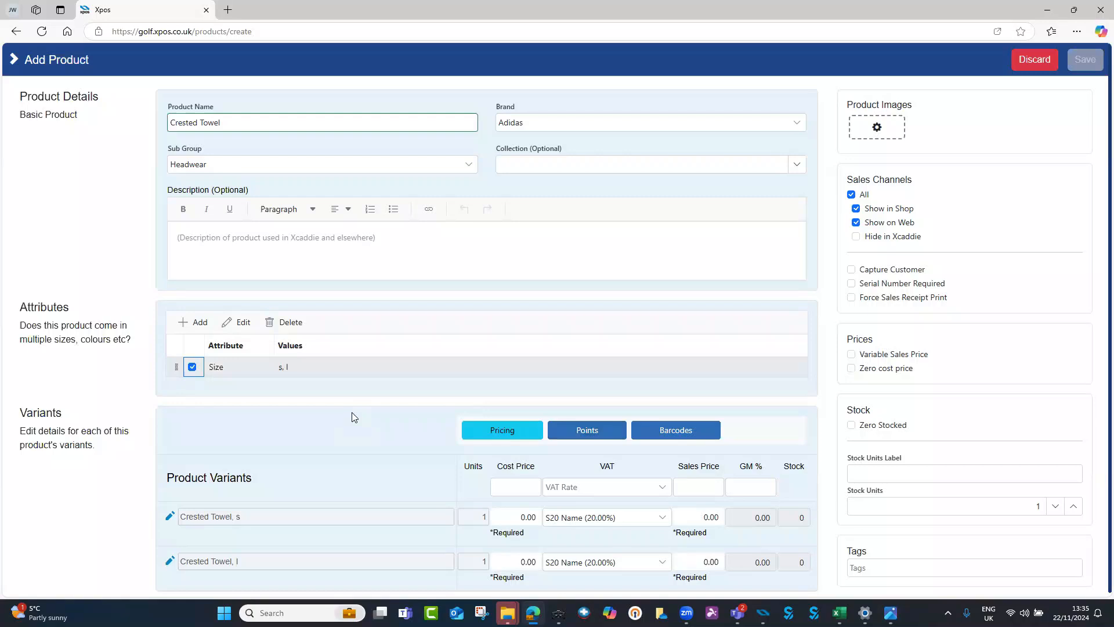
# - Add a Colour attribute to the product with the values Red, Blue and Grey
pyautogui.click(192, 322)
pyautogui.write('Colour')
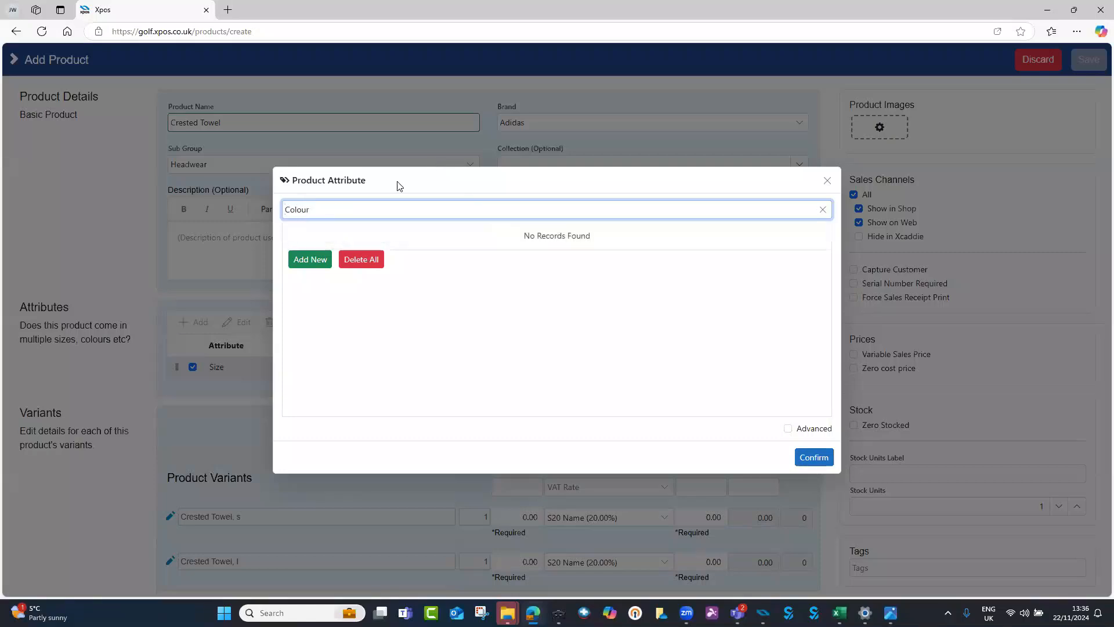
pyautogui.click(311, 264)
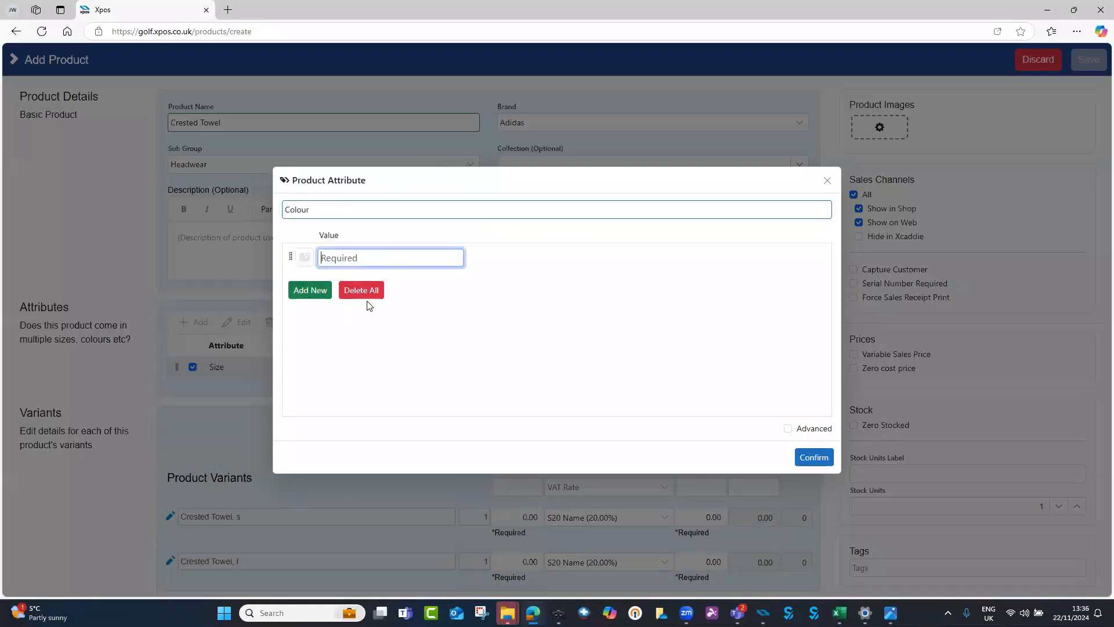
pyautogui.write('Red')
pyautogui.click(311, 289)
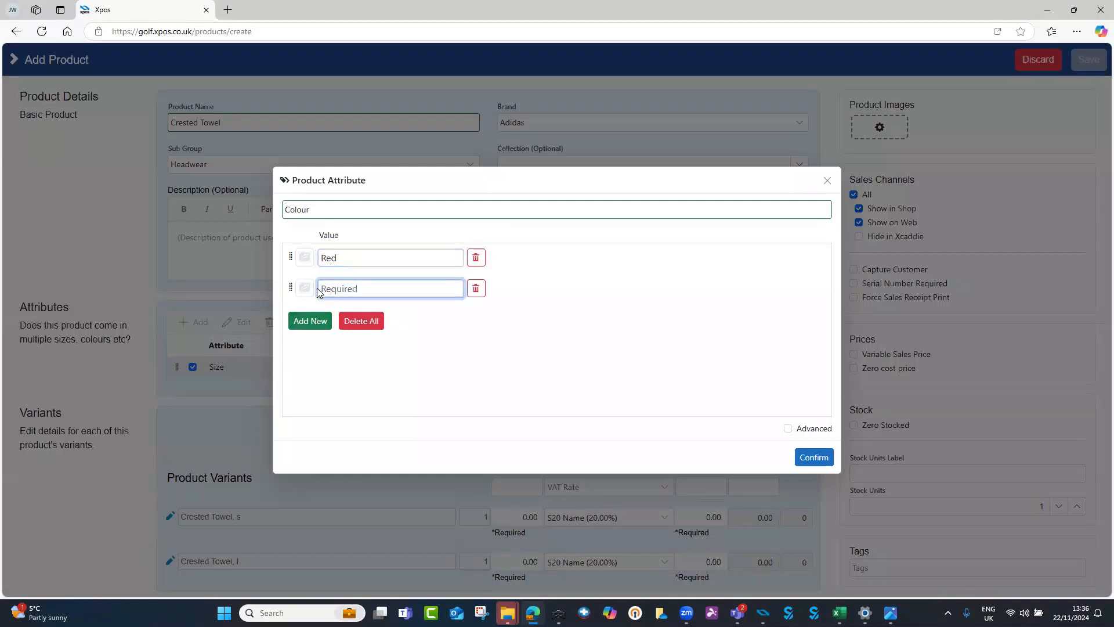
pyautogui.write('Blue')
pyautogui.click(302, 321)
pyautogui.write('Grey')
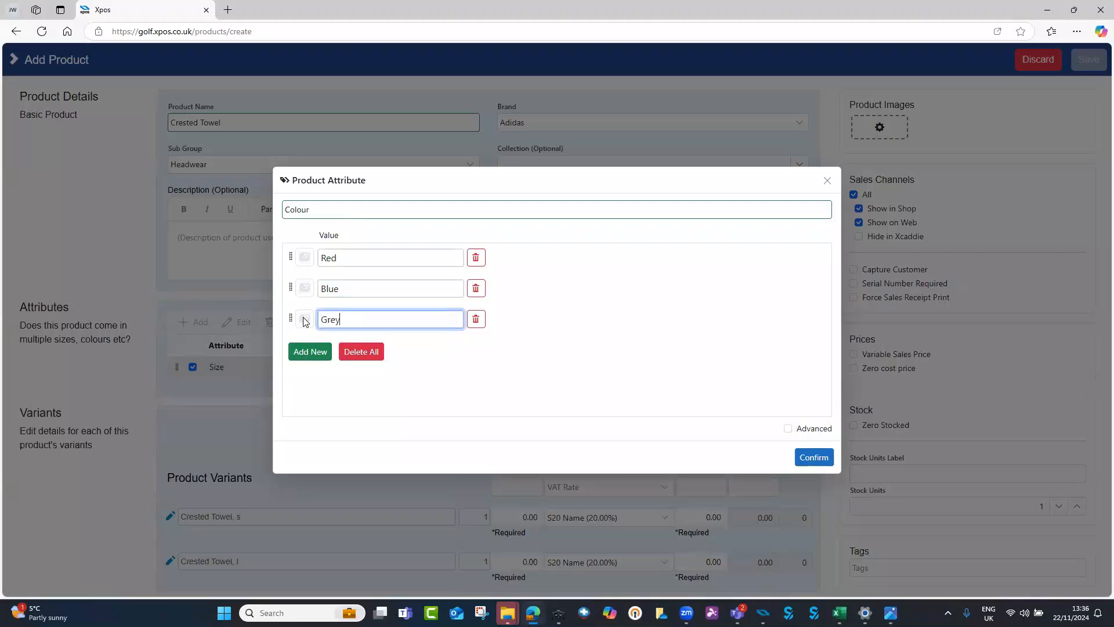
pyautogui.click(807, 462)
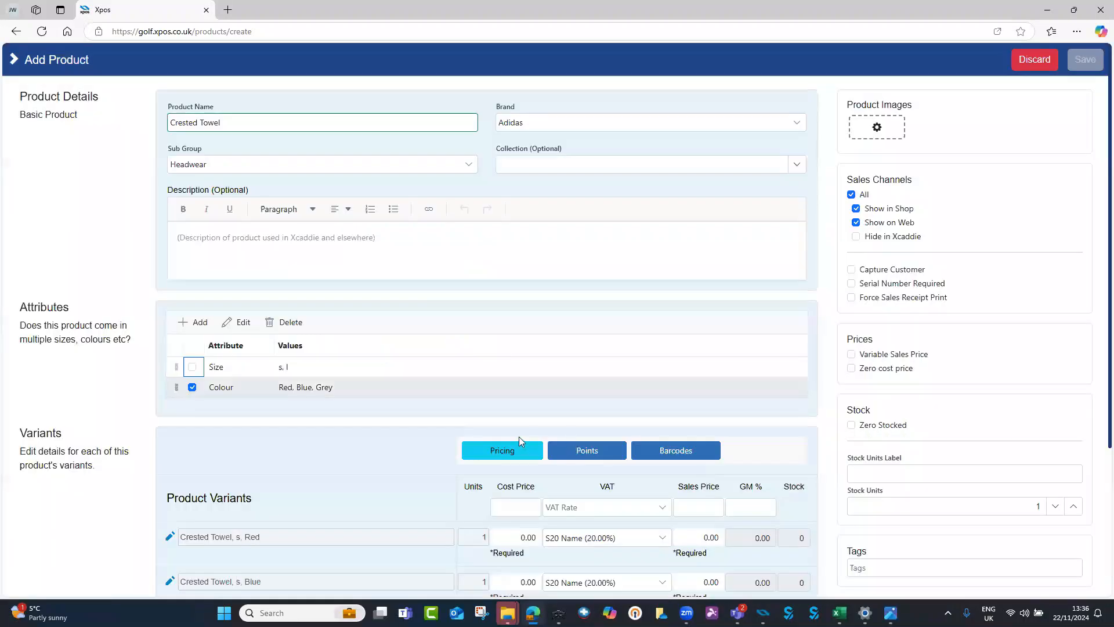
# - Set the cost price of all Crested Towel variants to £9.99 at once
pyautogui.scroll(-3, 517, 482)
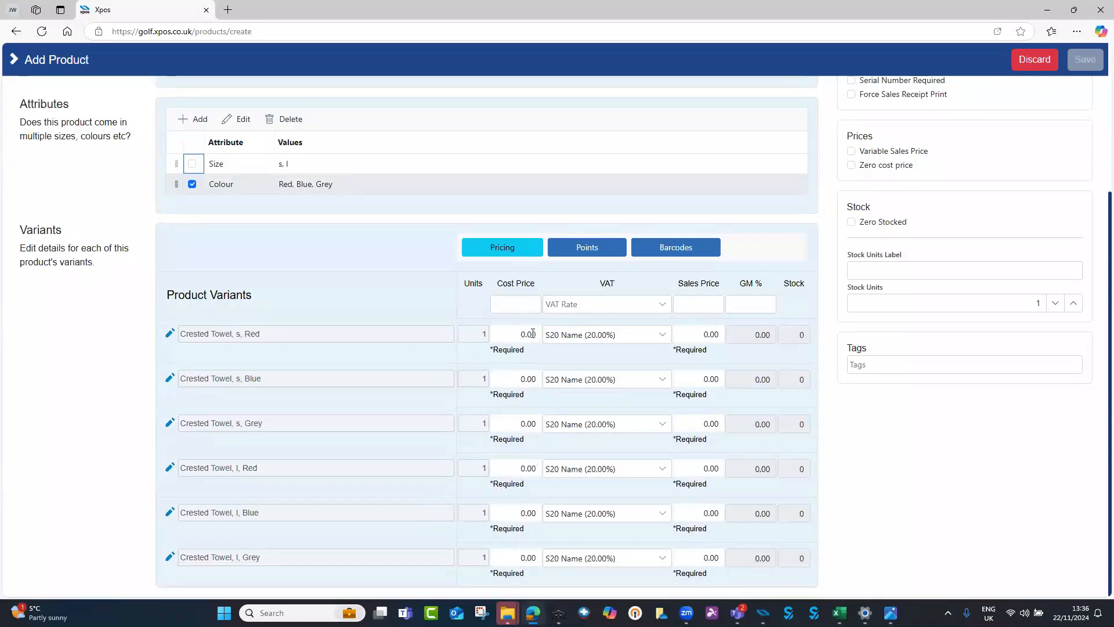
pyautogui.click(718, 333)
pyautogui.click(719, 380)
pyautogui.click(713, 423)
pyautogui.click(703, 471)
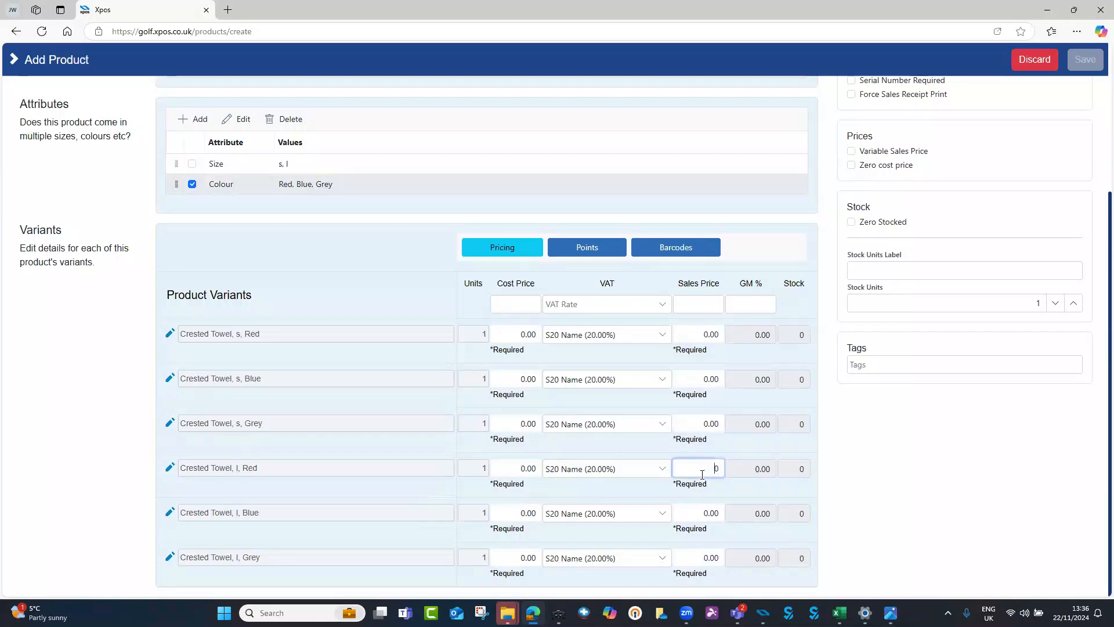
pyautogui.click(516, 306)
pyautogui.write('9.99')
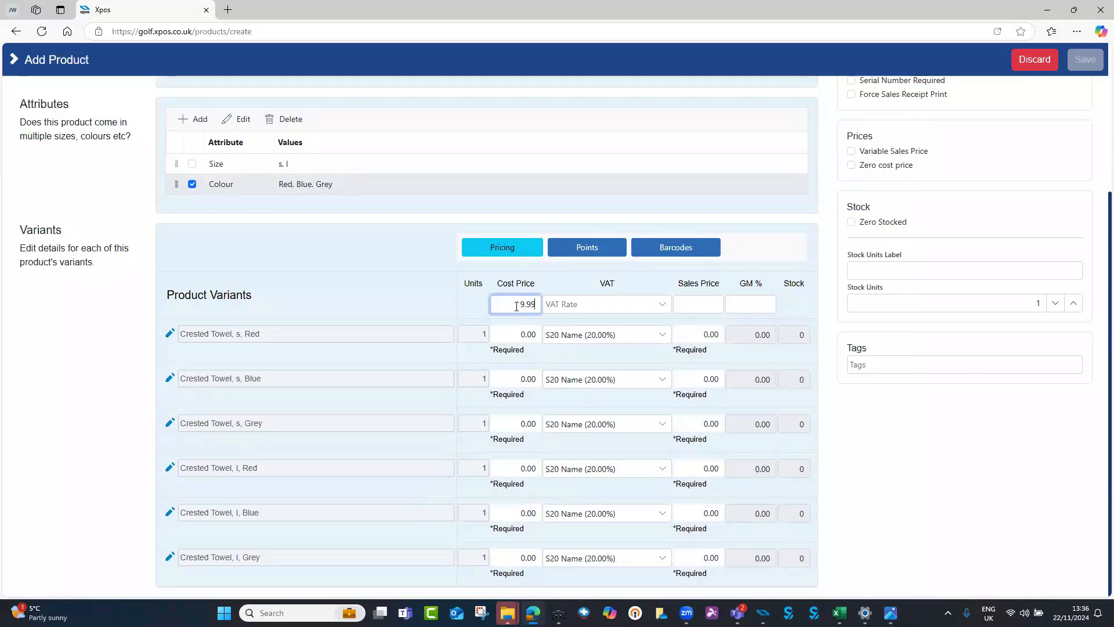
pyautogui.press('Return')
pyautogui.click(534, 387)
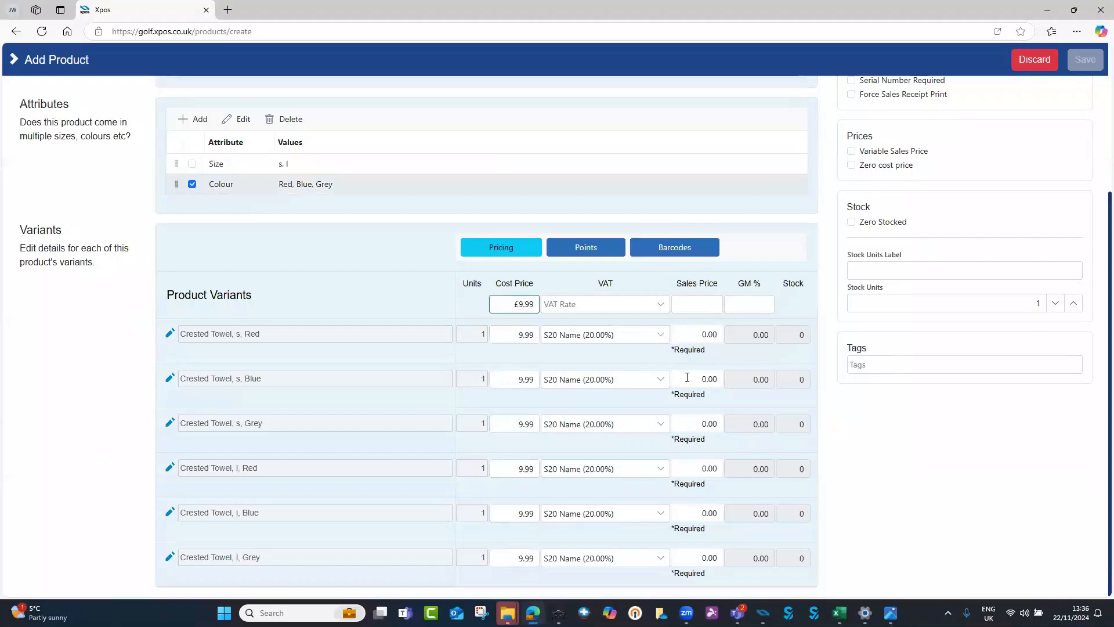
# - Set the sales price of all Crested Towel variants to £24.99 at once
pyautogui.click(706, 301)
pyautogui.write('24.99')
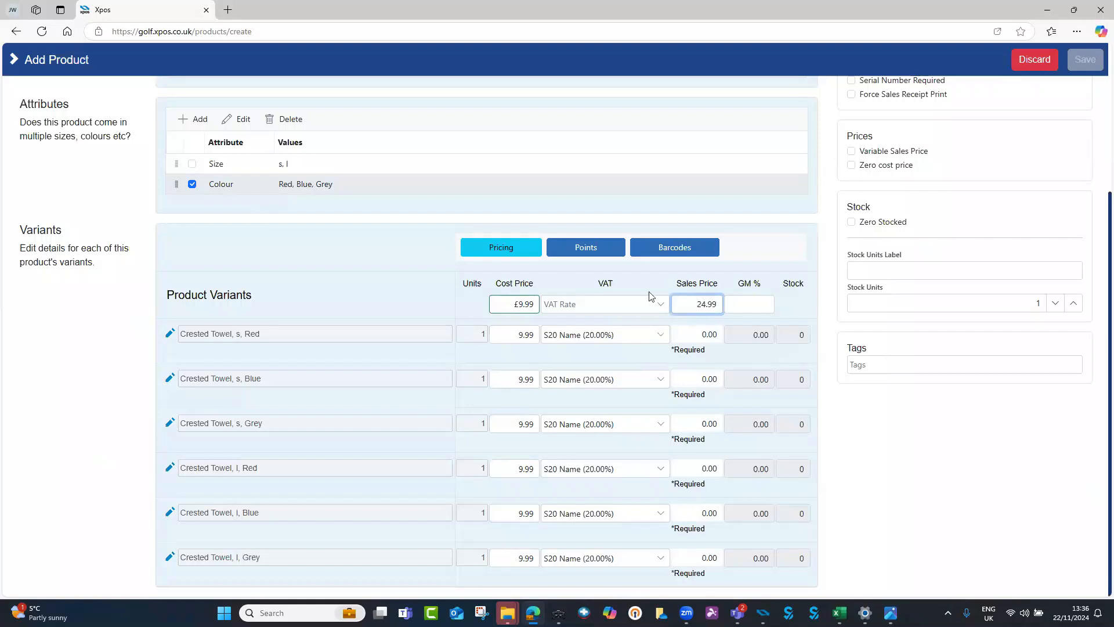
pyautogui.click(650, 292)
pyautogui.click(539, 391)
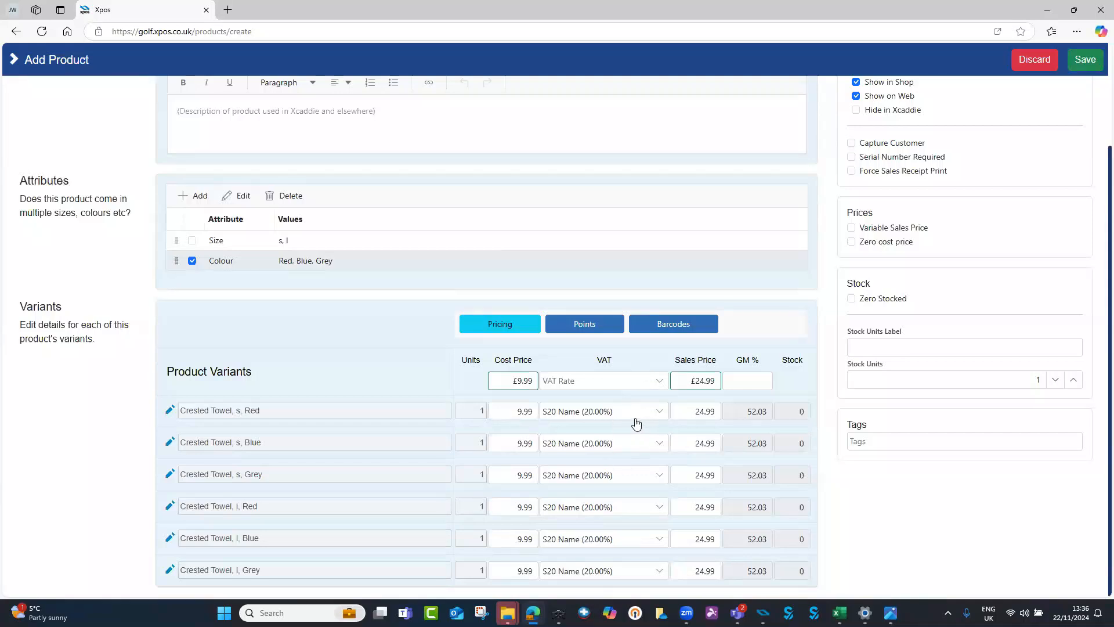
# - Open a barcode entry for the Crested Towel, s, Red variant and return to the variant pricing
pyautogui.click(666, 326)
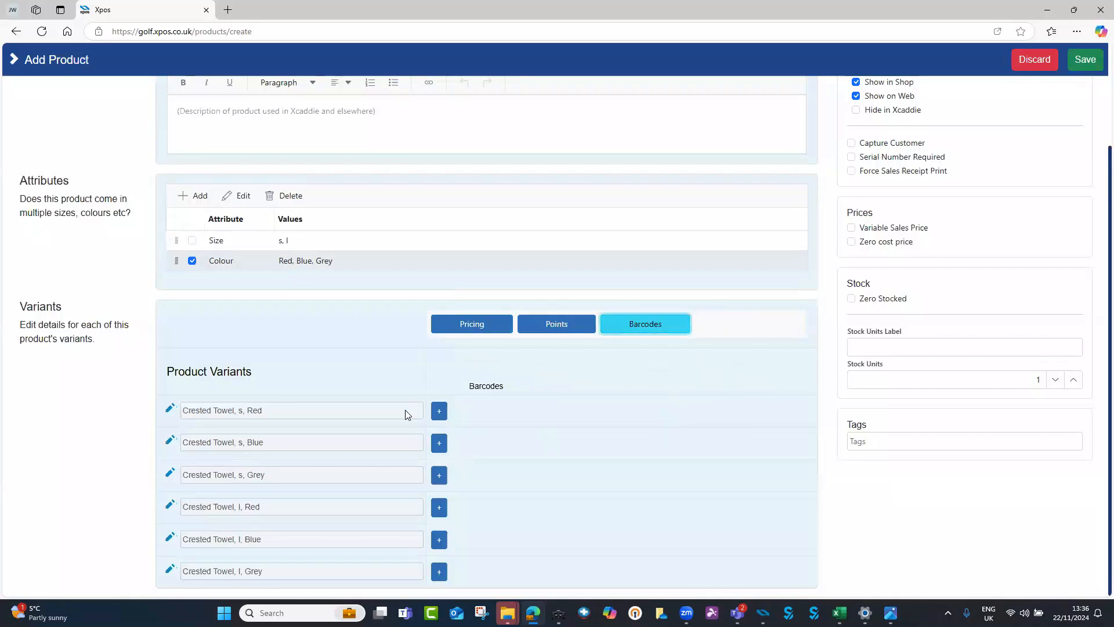
pyautogui.click(439, 411)
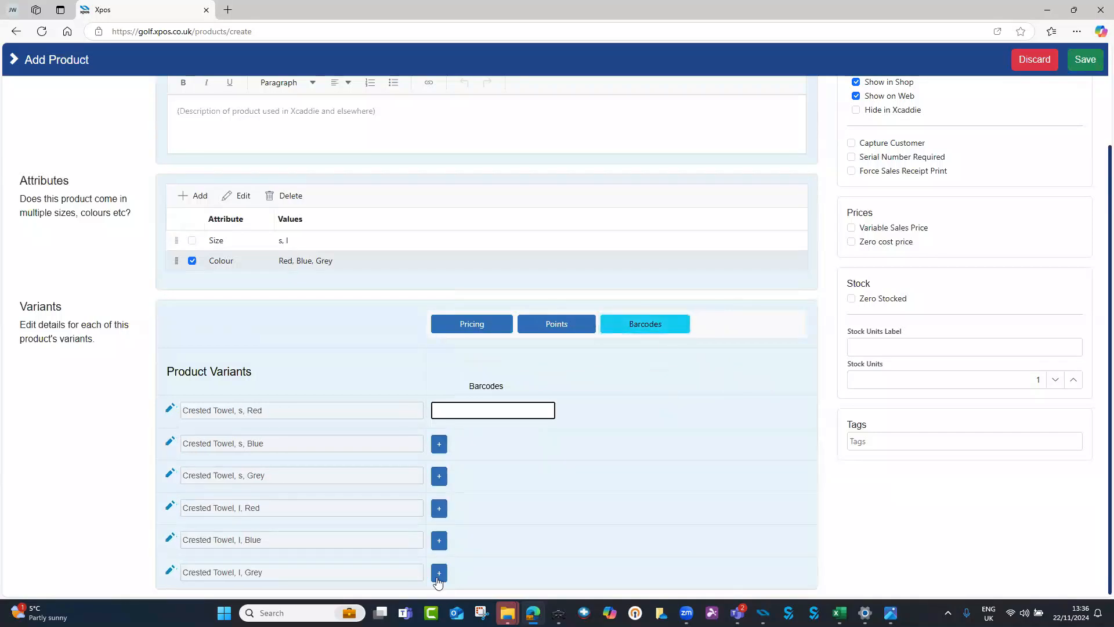
pyautogui.click(464, 328)
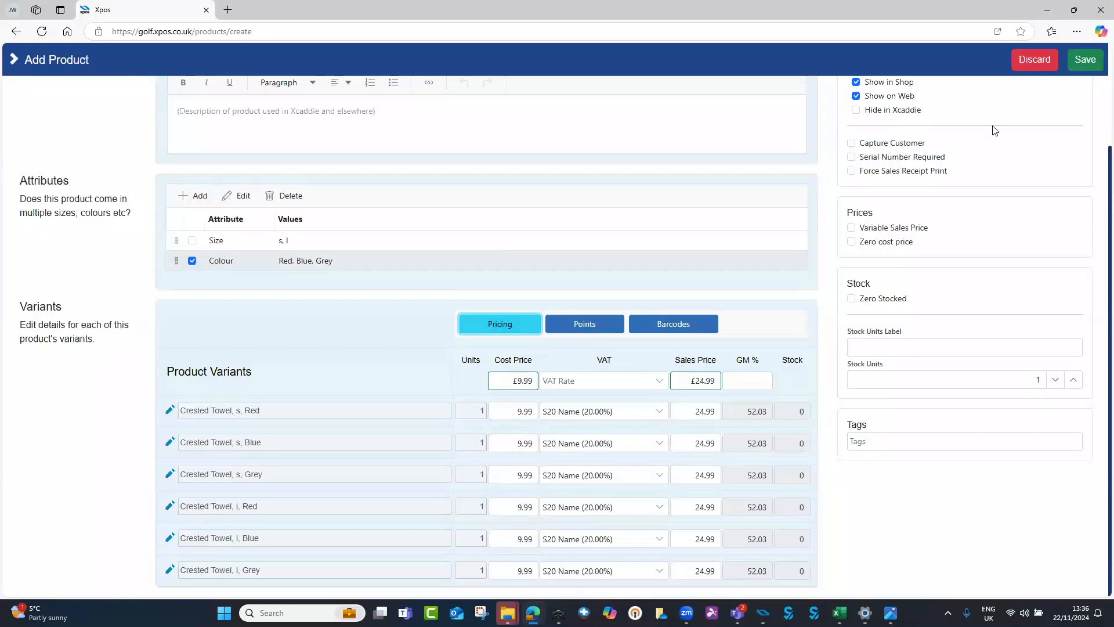
# - Save the product and start its stock in with quantity 3 for each of the l variants in Grey, Blue and Red
pyautogui.click(1077, 64)
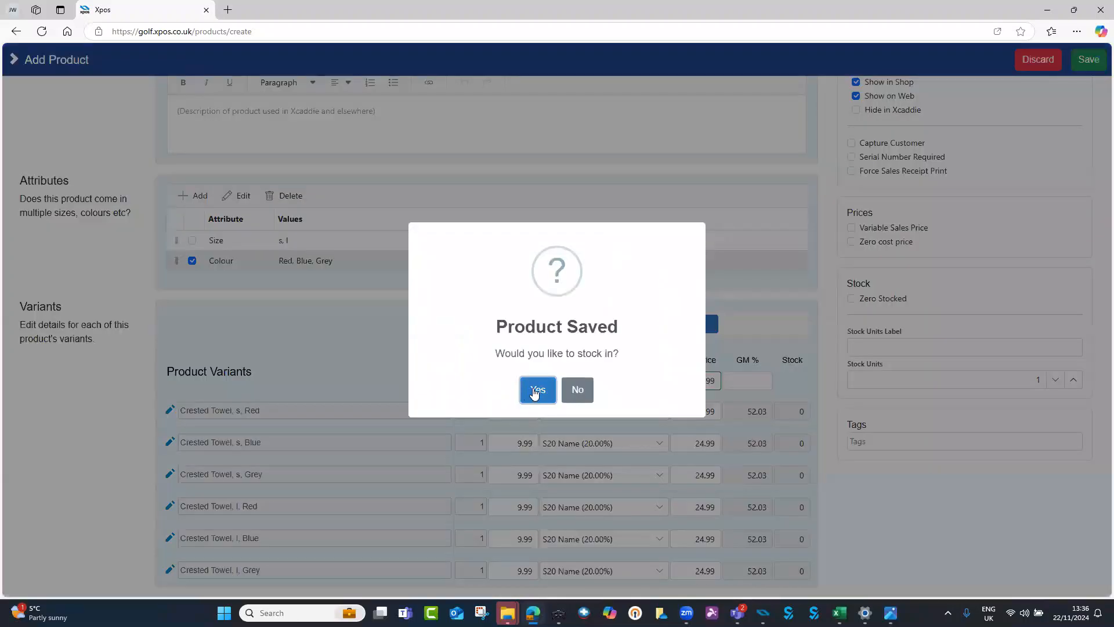
pyautogui.click(535, 391)
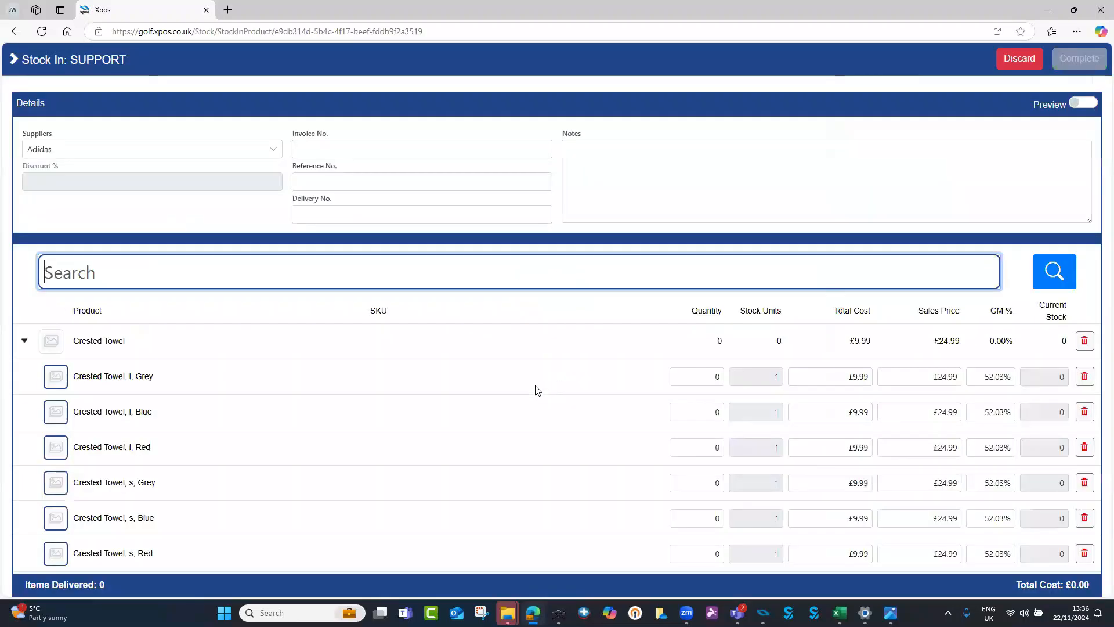
pyautogui.click(709, 376)
pyautogui.write('3')
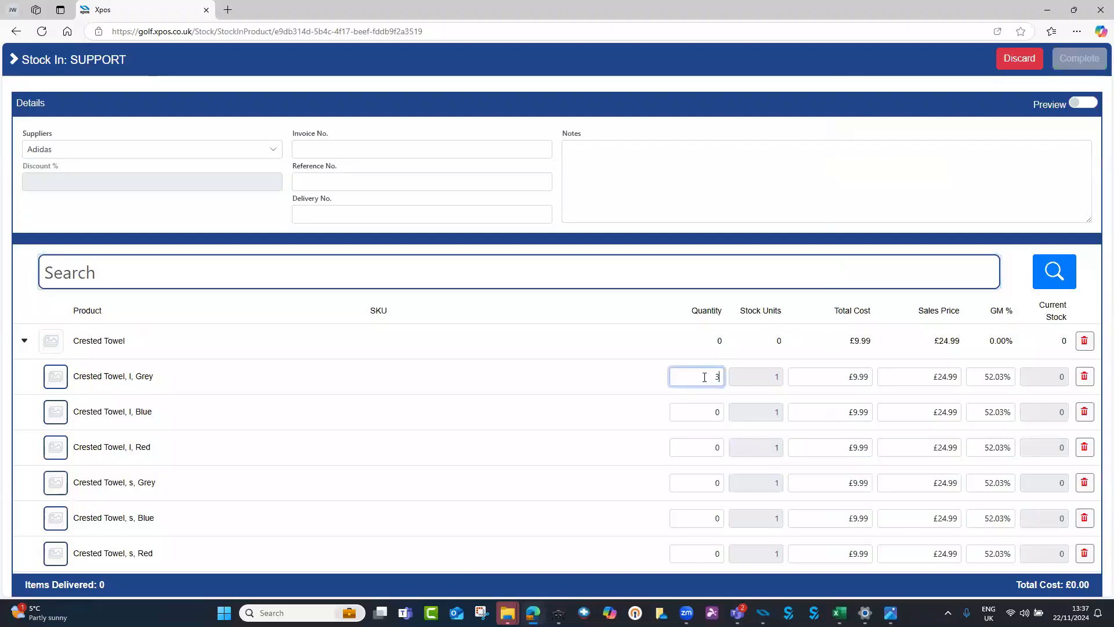
pyautogui.click(704, 415)
pyautogui.write('3')
pyautogui.click(706, 448)
pyautogui.write('3')
# - Set quantity 3 for each of the s variants in Grey, Blue and Red, and complete the stock in
pyautogui.click(705, 483)
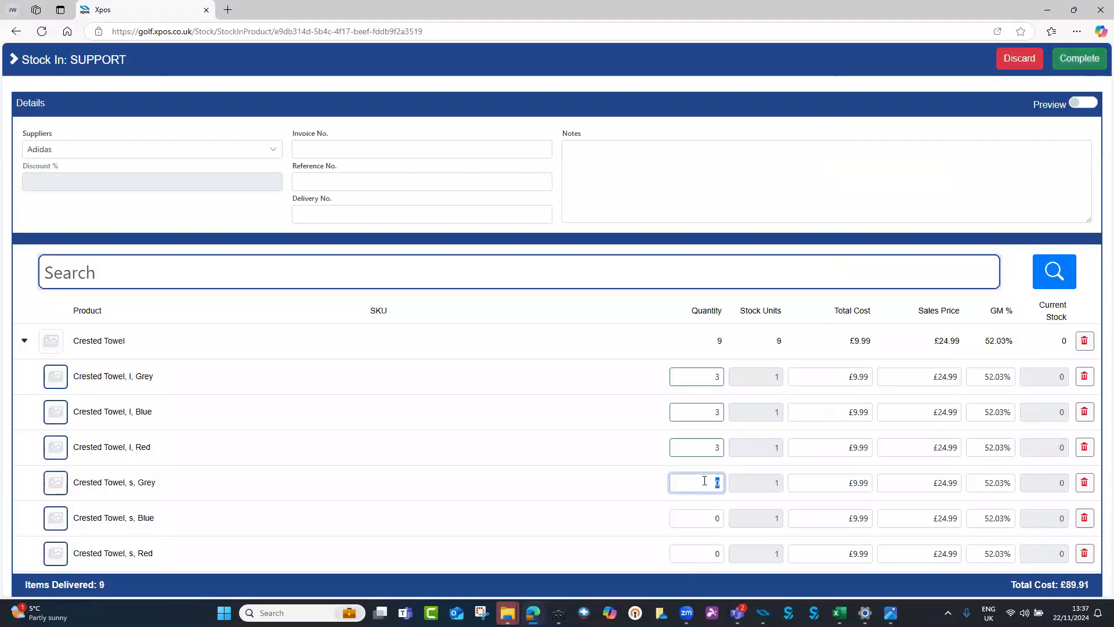
pyautogui.write('3')
pyautogui.click(705, 515)
pyautogui.write('3')
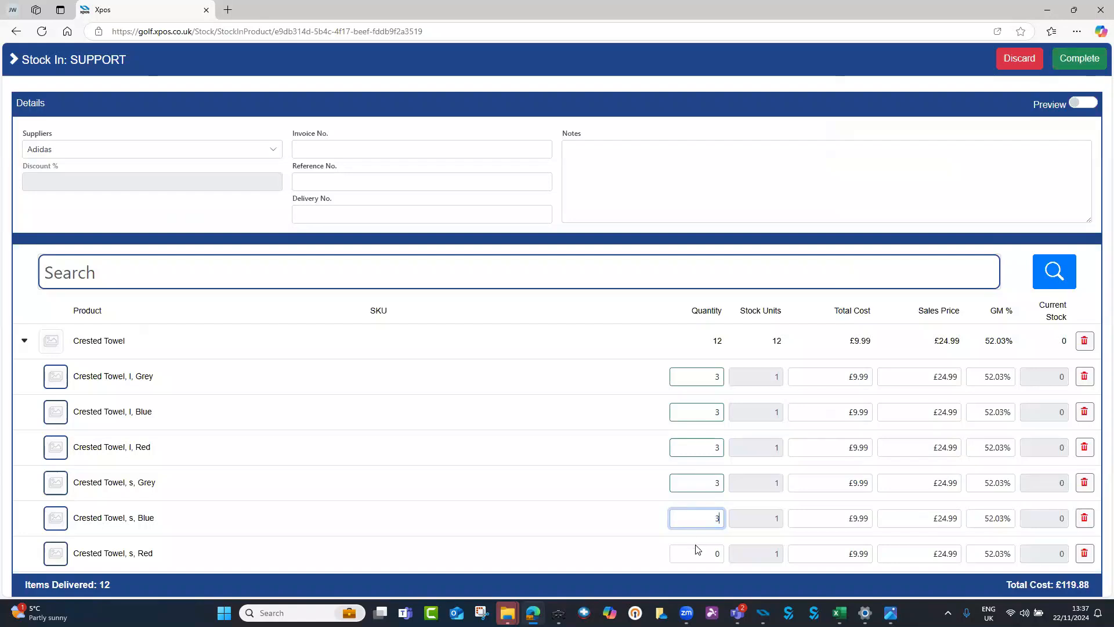
pyautogui.click(701, 557)
pyautogui.write('3')
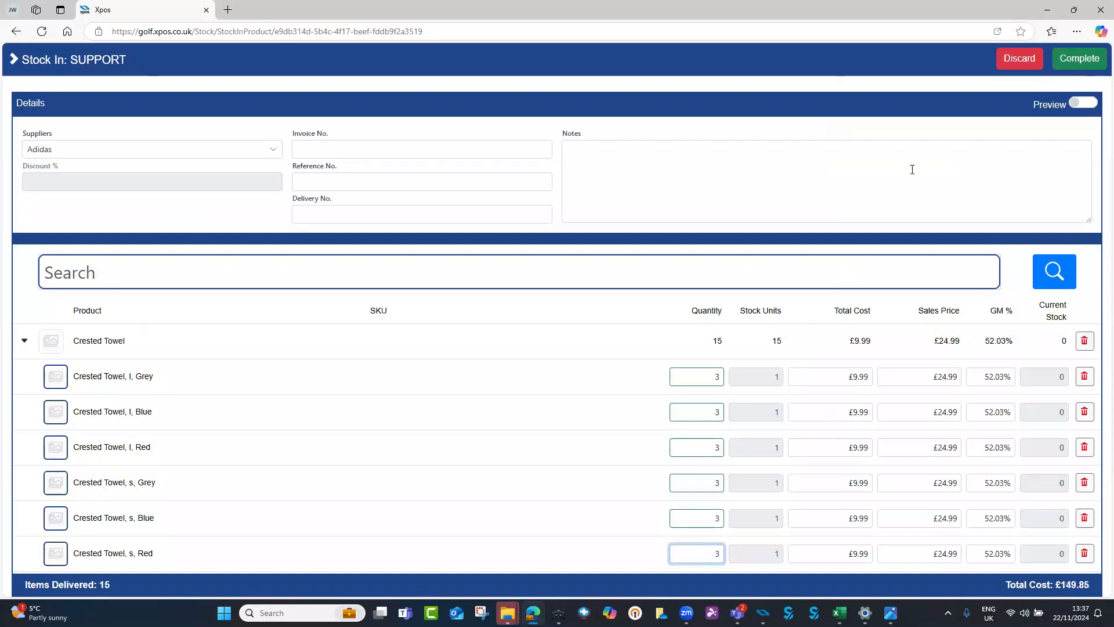
pyautogui.click(1057, 62)
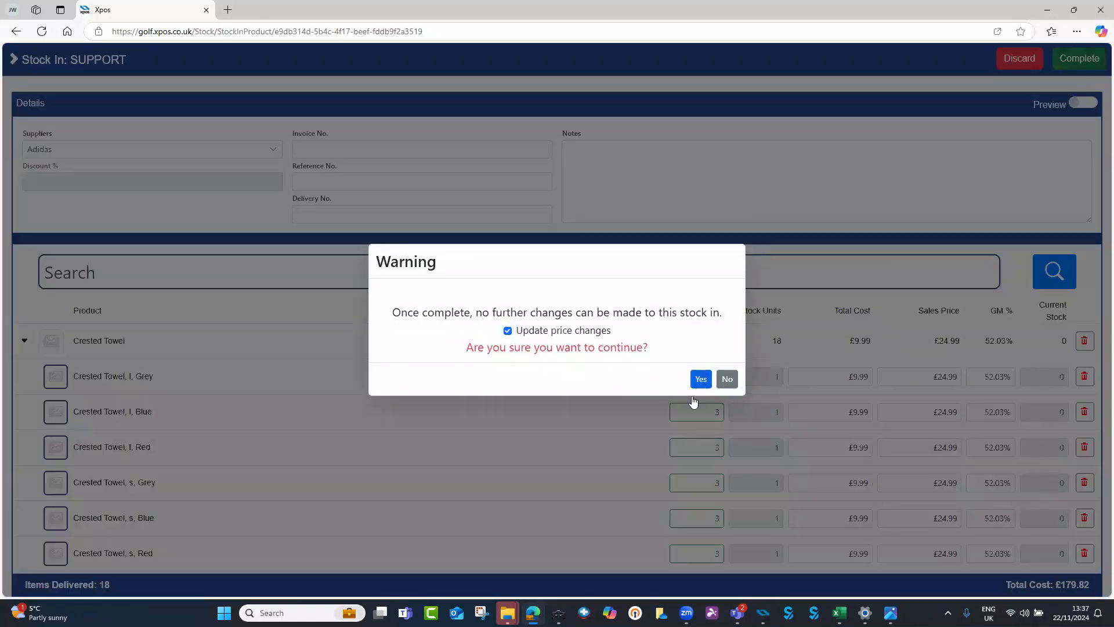
pyautogui.click(701, 378)
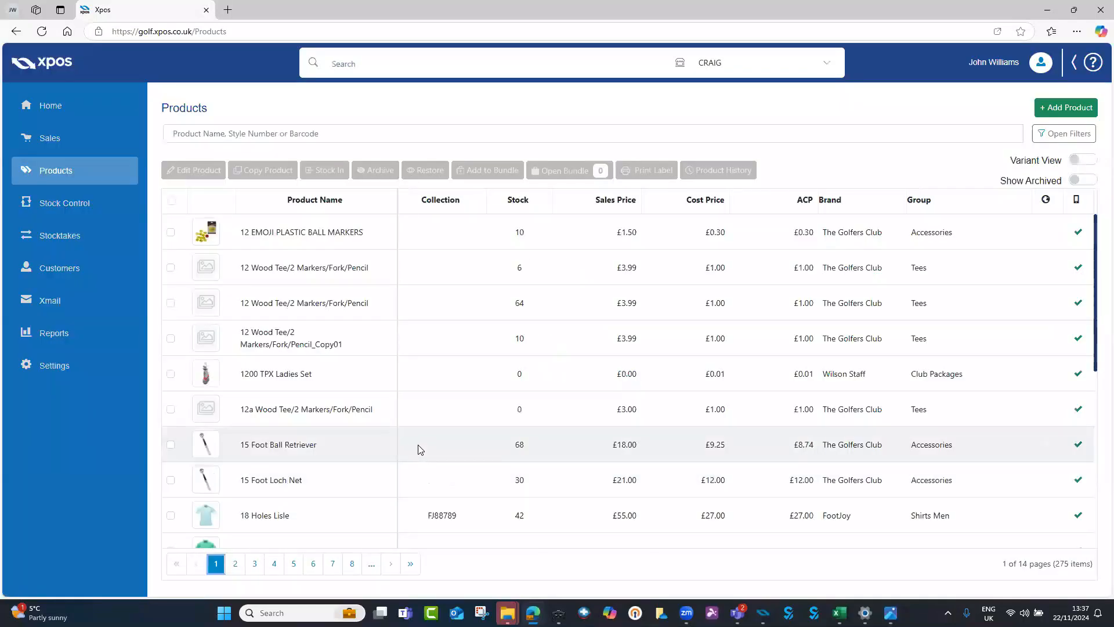
# - Search the product list for "crested" to find the new Crested Towel
pyautogui.click(269, 134)
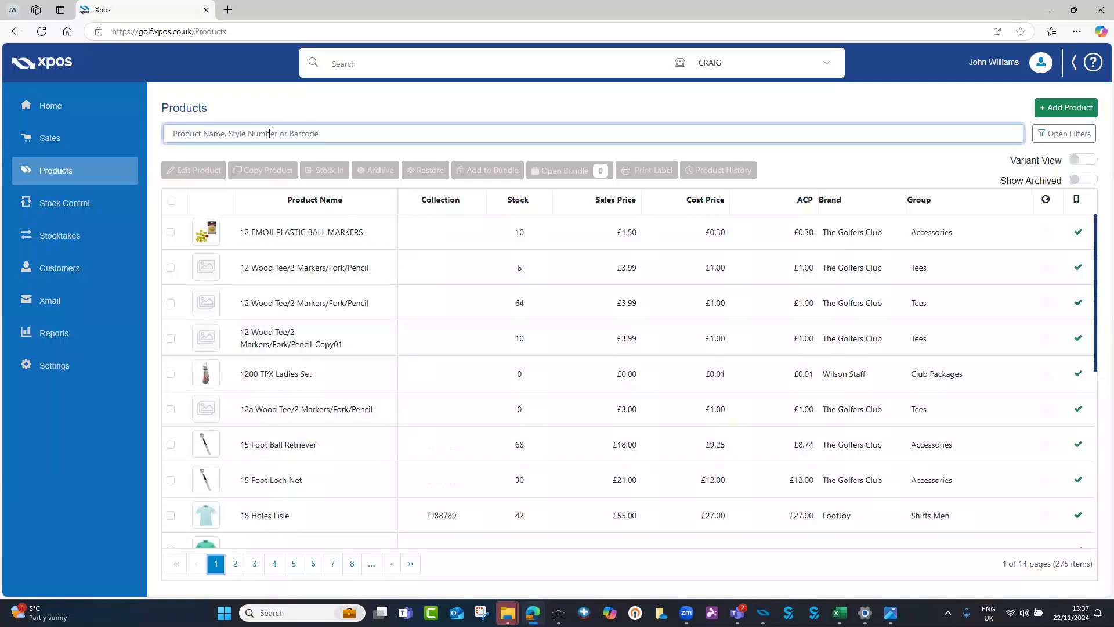
pyautogui.write('crested')
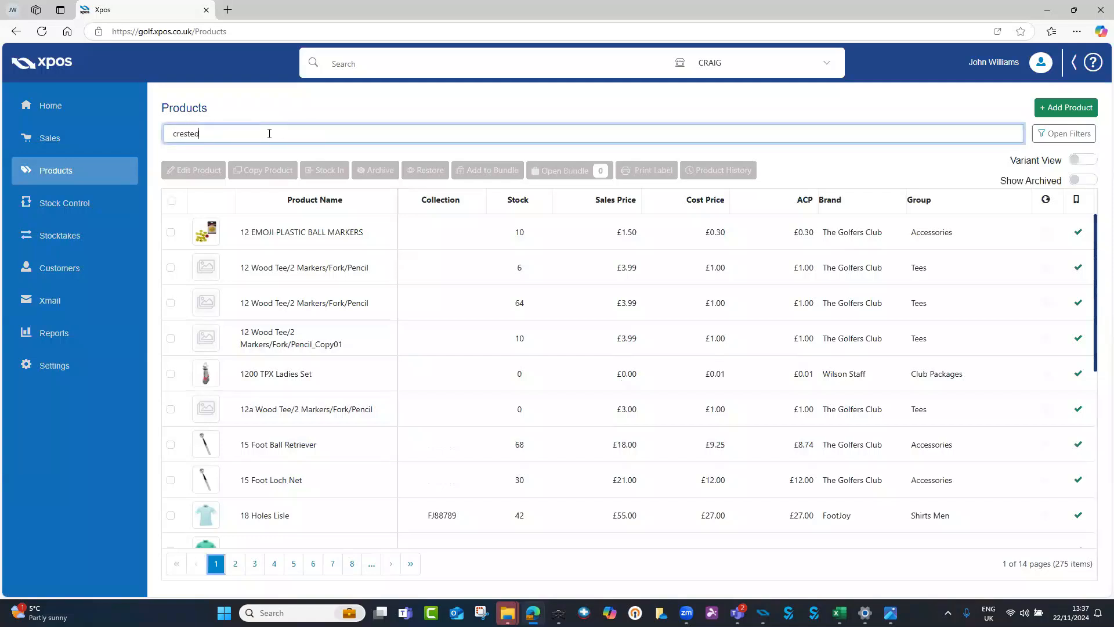
pyautogui.press('Return')
pyautogui.click(325, 254)
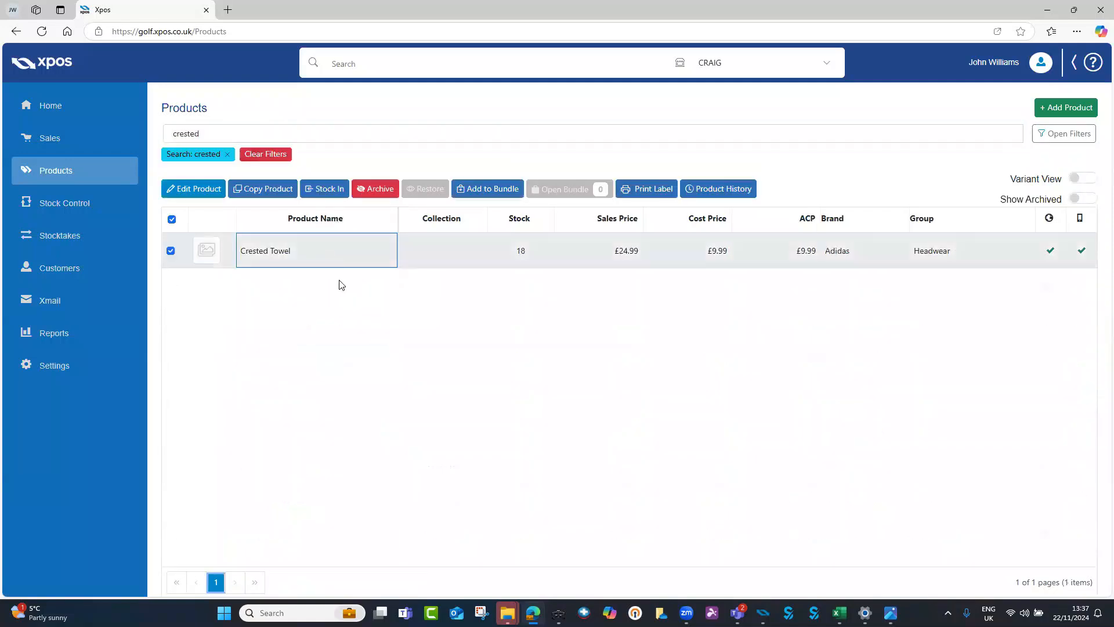
pyautogui.click(327, 251)
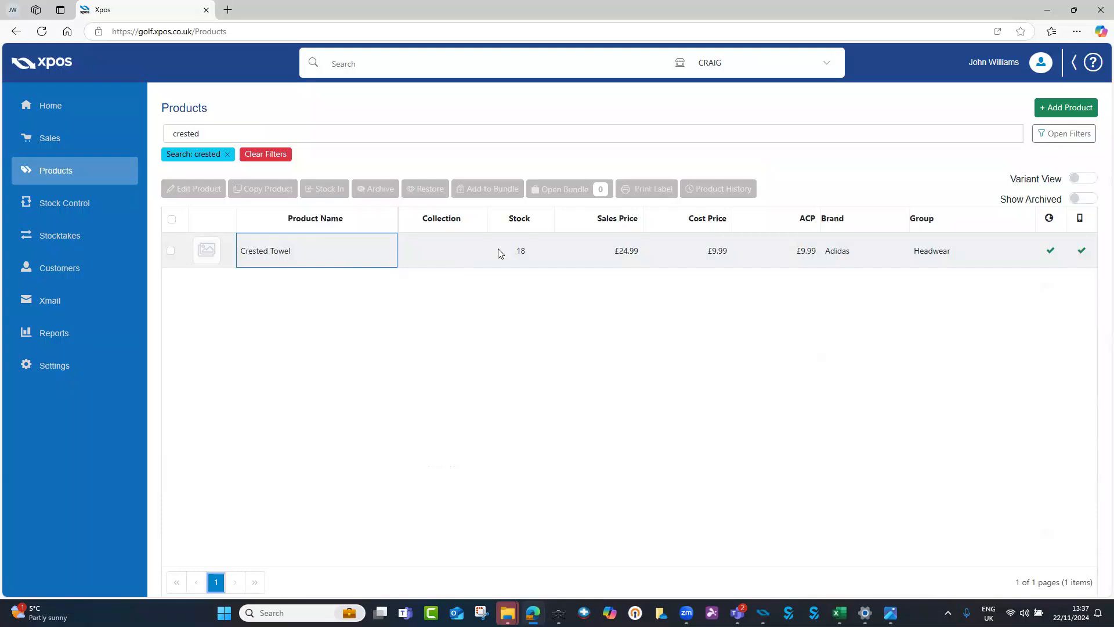
# - Open the Crested Towel for editing, check the stock of each variant, and leave without saving
pyautogui.click(406, 256)
pyautogui.click(196, 189)
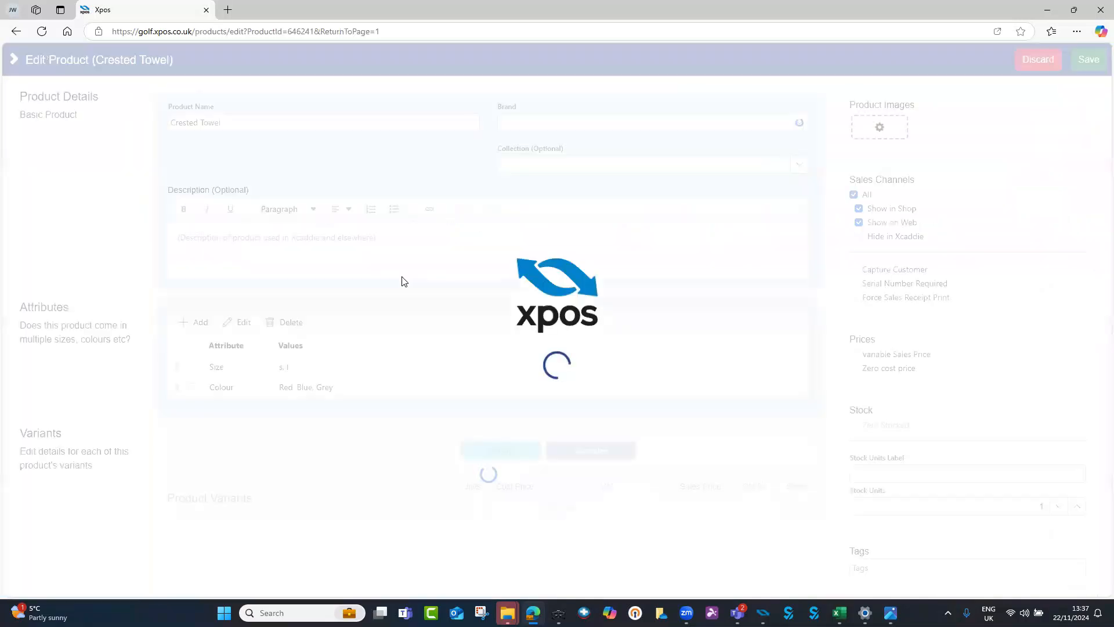
pyautogui.scroll(-2, 393, 386)
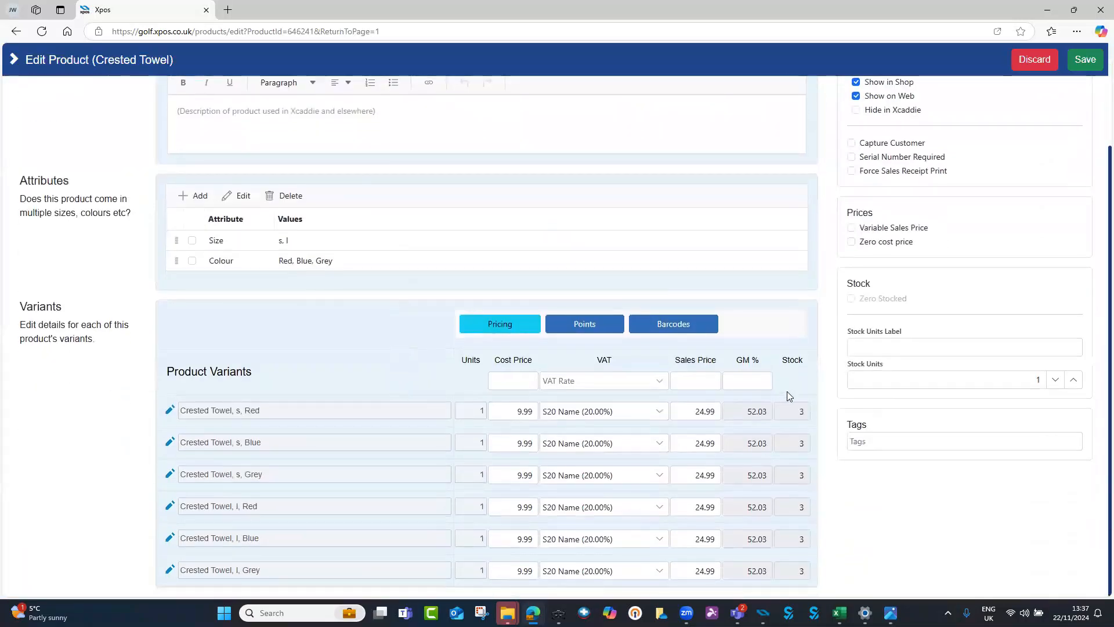
pyautogui.click(1033, 59)
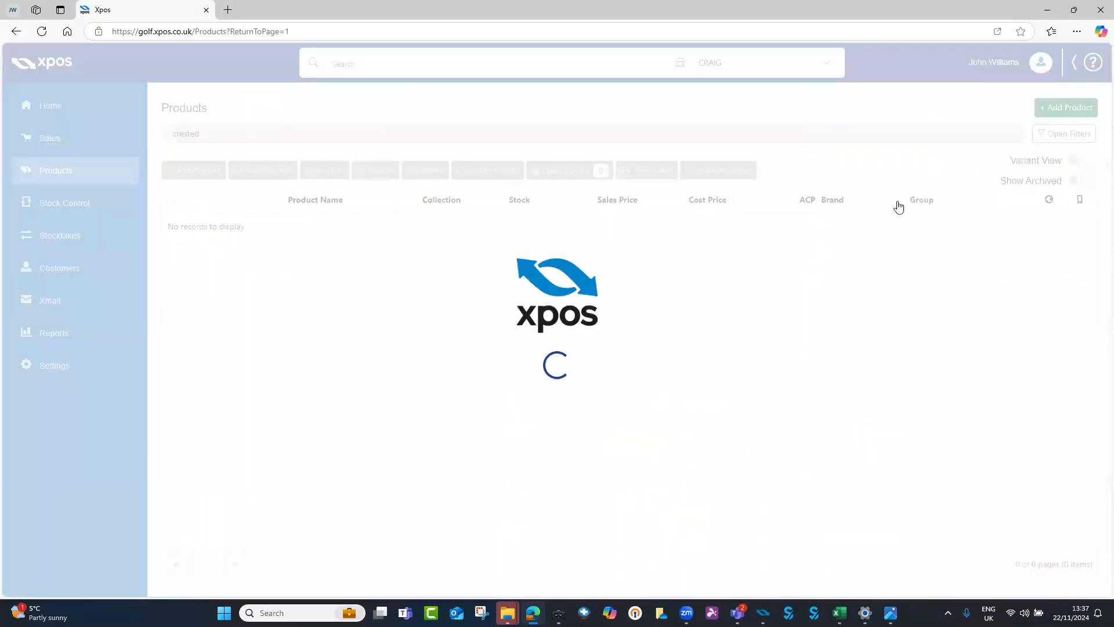
# - Search the product list for "crested" again and list the Crested Towel's individual variants with Variant View
pyautogui.click(278, 155)
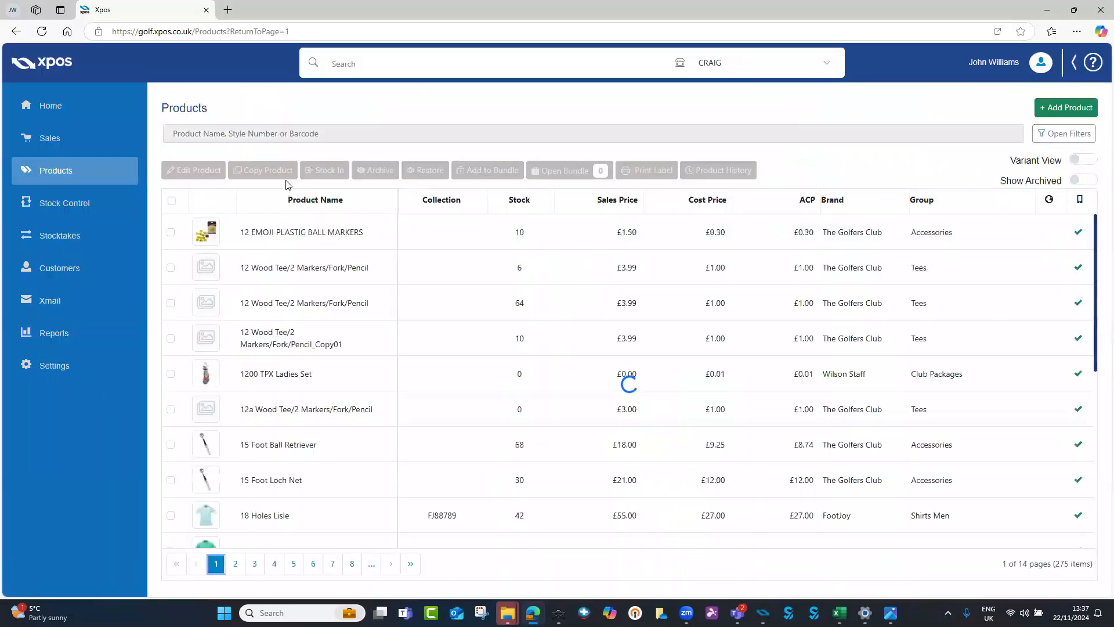
pyautogui.click(286, 132)
pyautogui.write('crest')
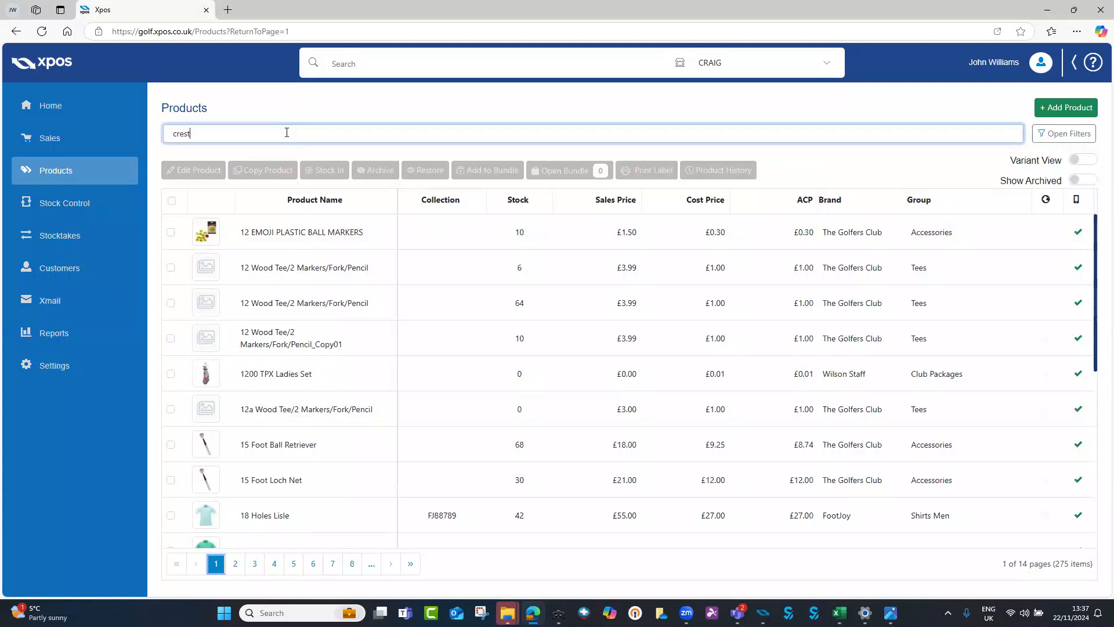
pyautogui.write('ed')
pyautogui.press('Return')
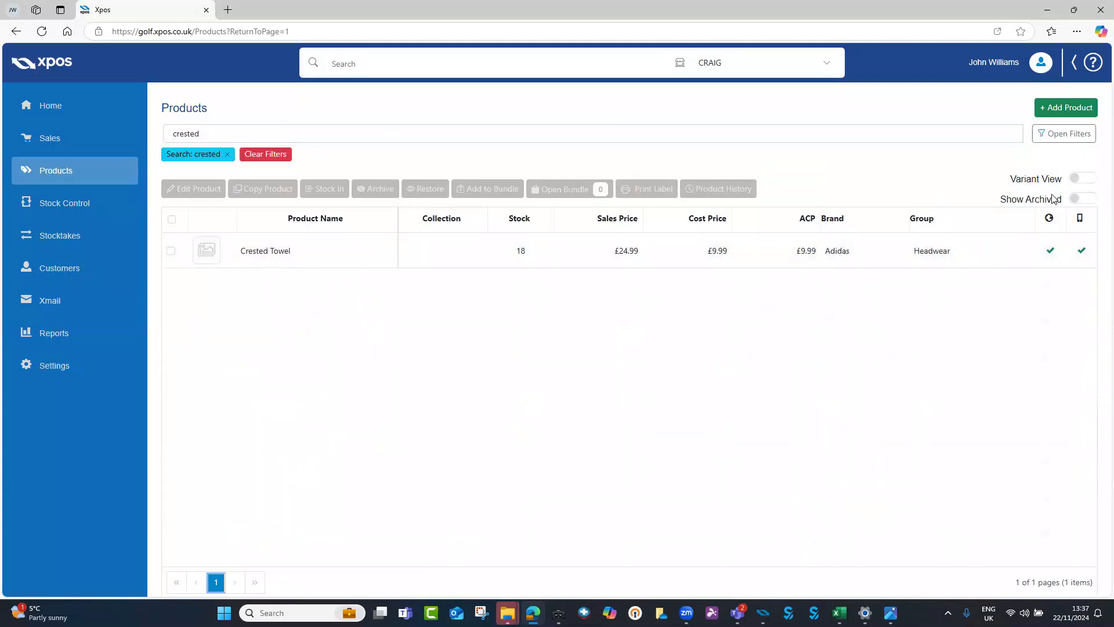
pyautogui.click(1083, 178)
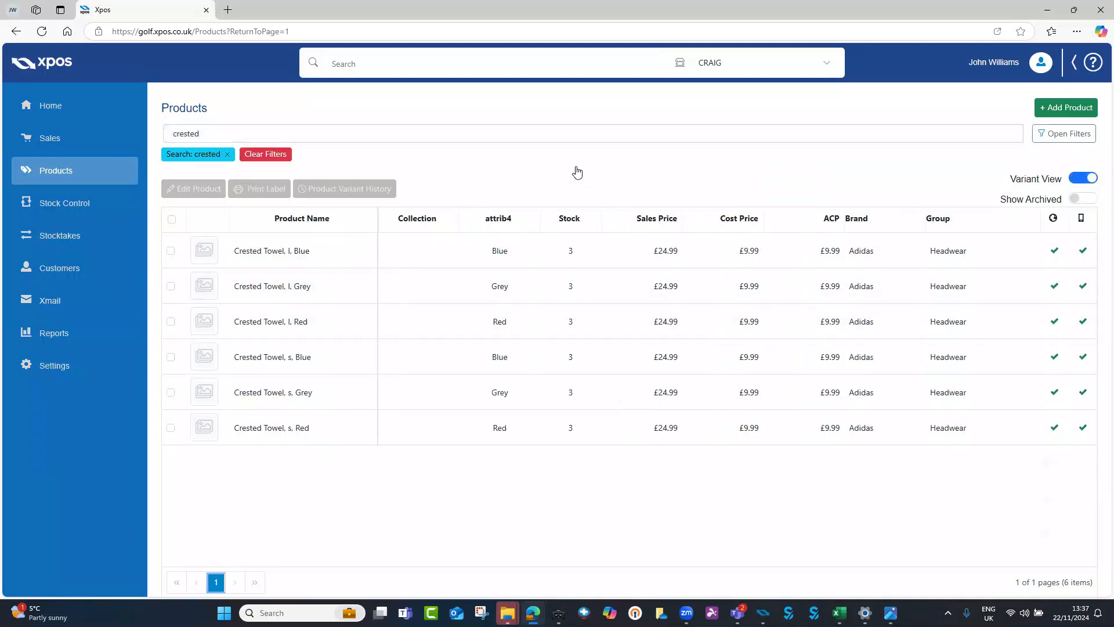
# - Restore the full product list without Variant View and open the Sub Groups choices of the products filter
pyautogui.click(277, 154)
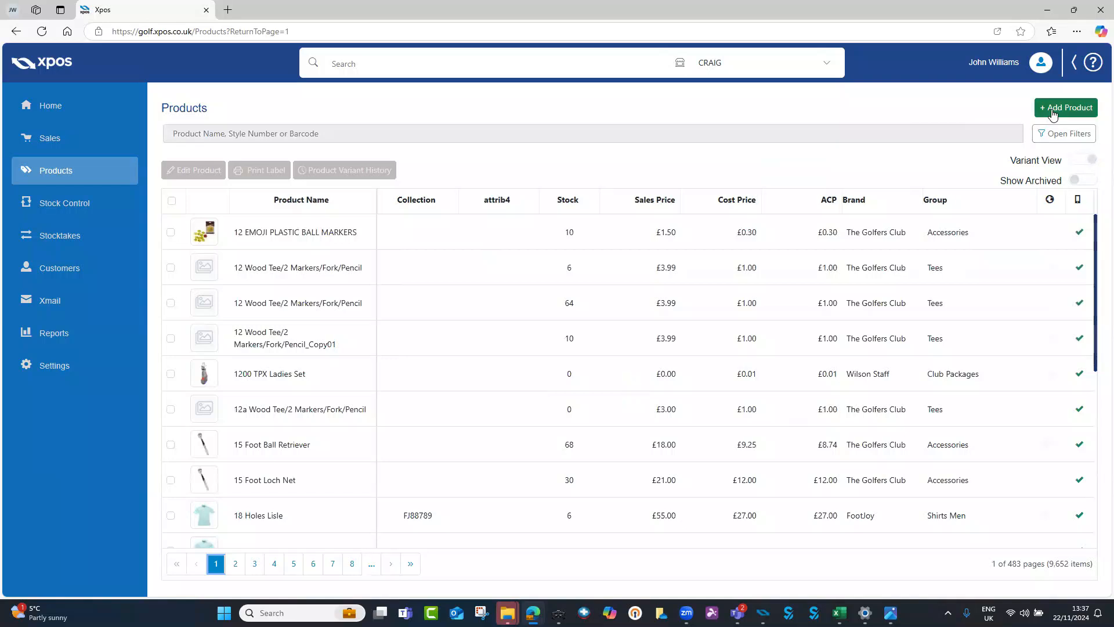
pyautogui.click(1083, 159)
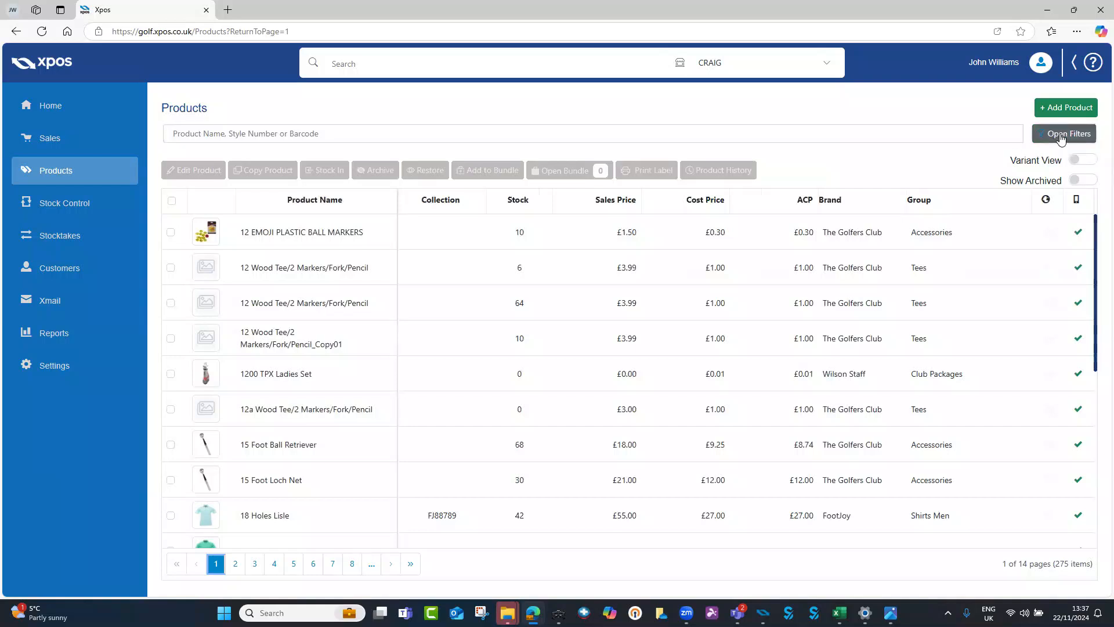
pyautogui.click(1061, 137)
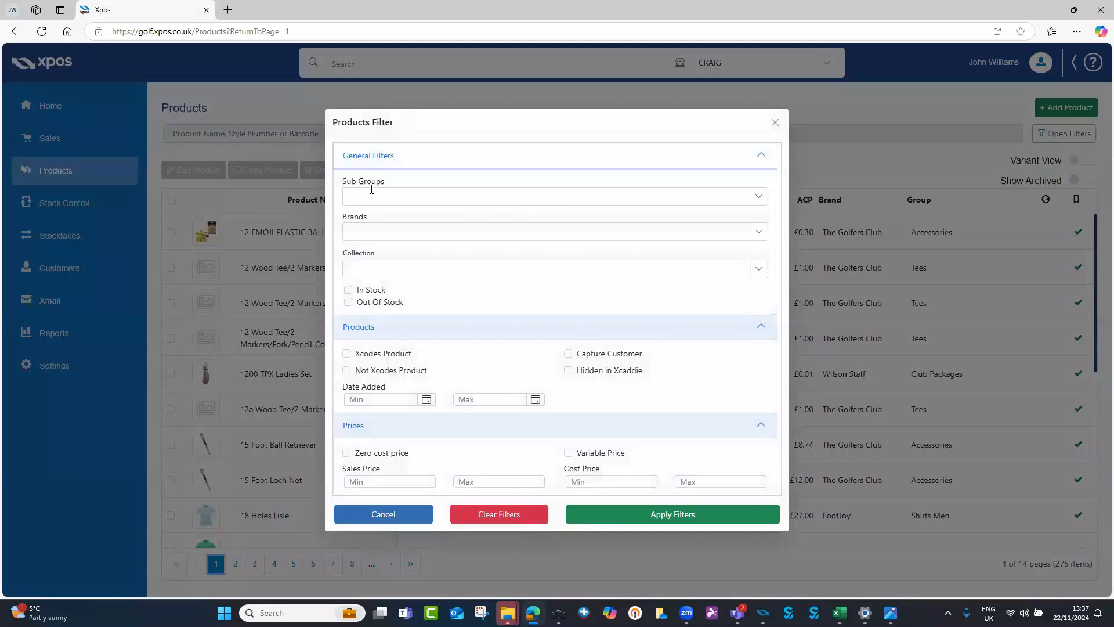
pyautogui.click(434, 199)
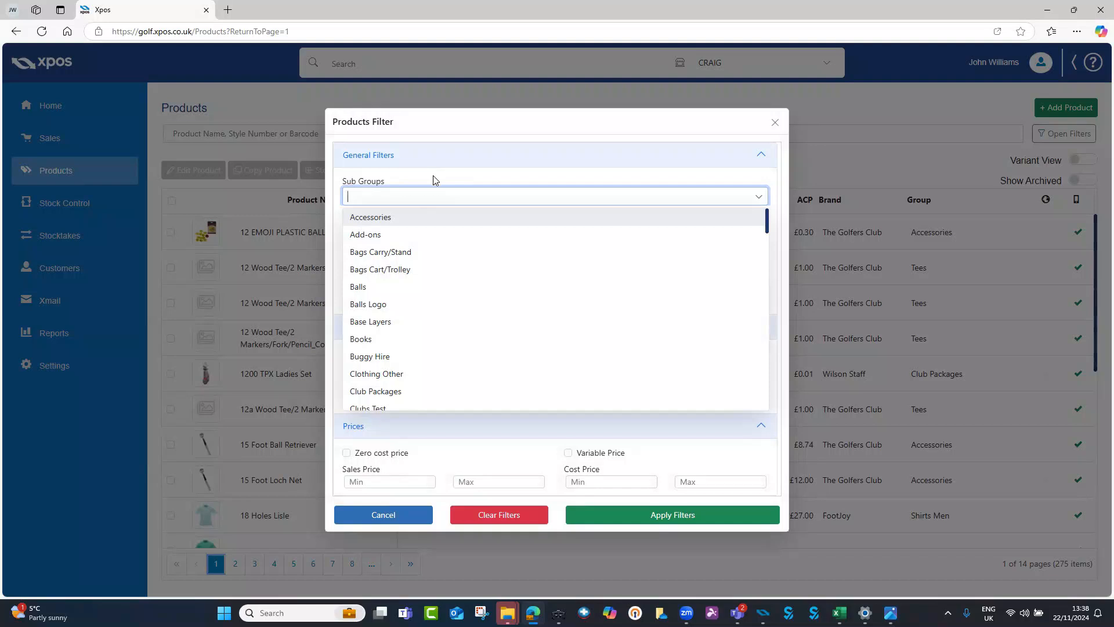
pyautogui.scroll(-6, 412, 348)
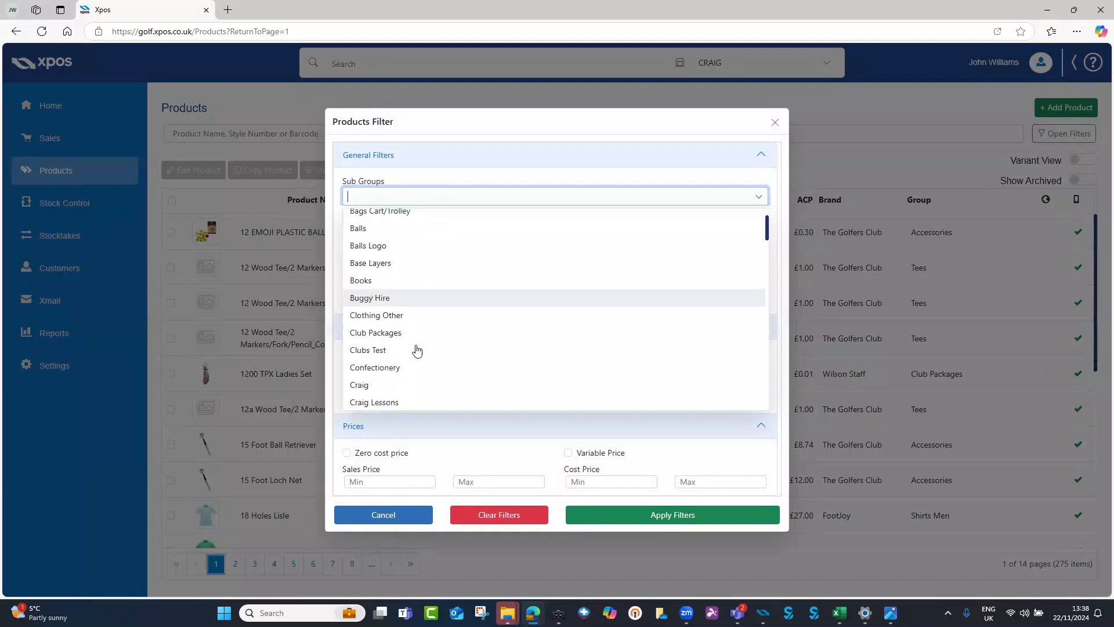
pyautogui.scroll(3, 402, 348)
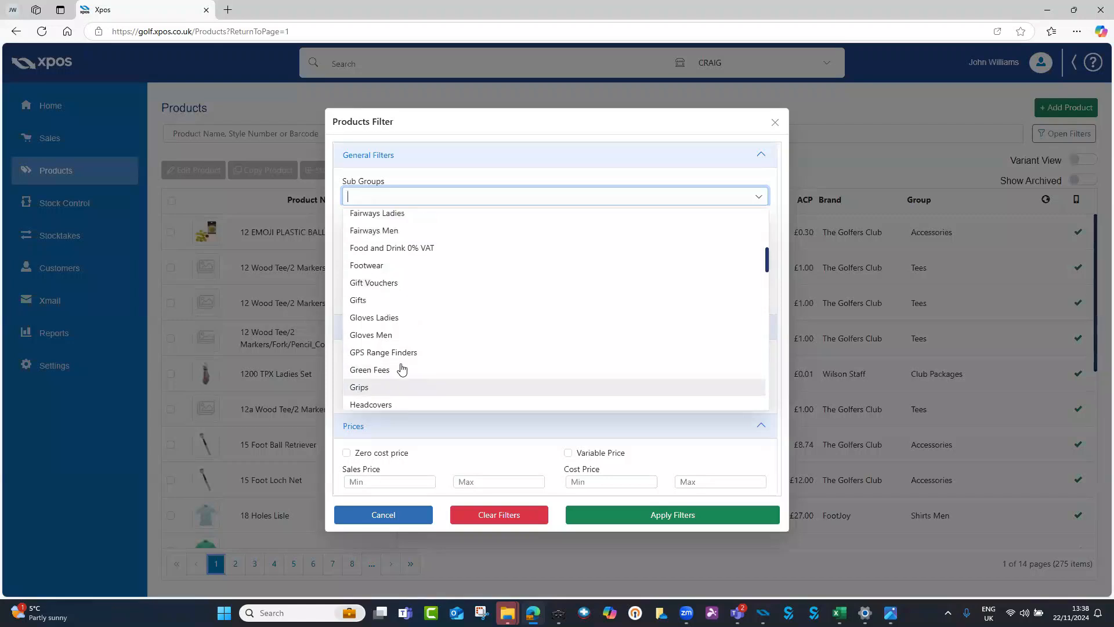
pyautogui.click(400, 298)
pyautogui.click(426, 197)
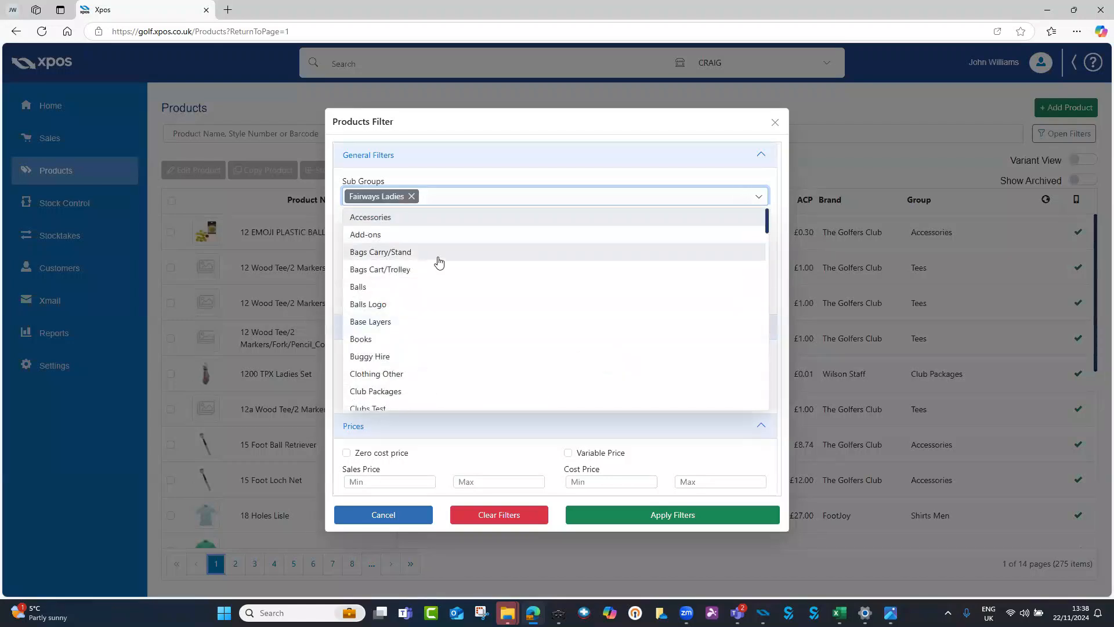
pyautogui.click(413, 201)
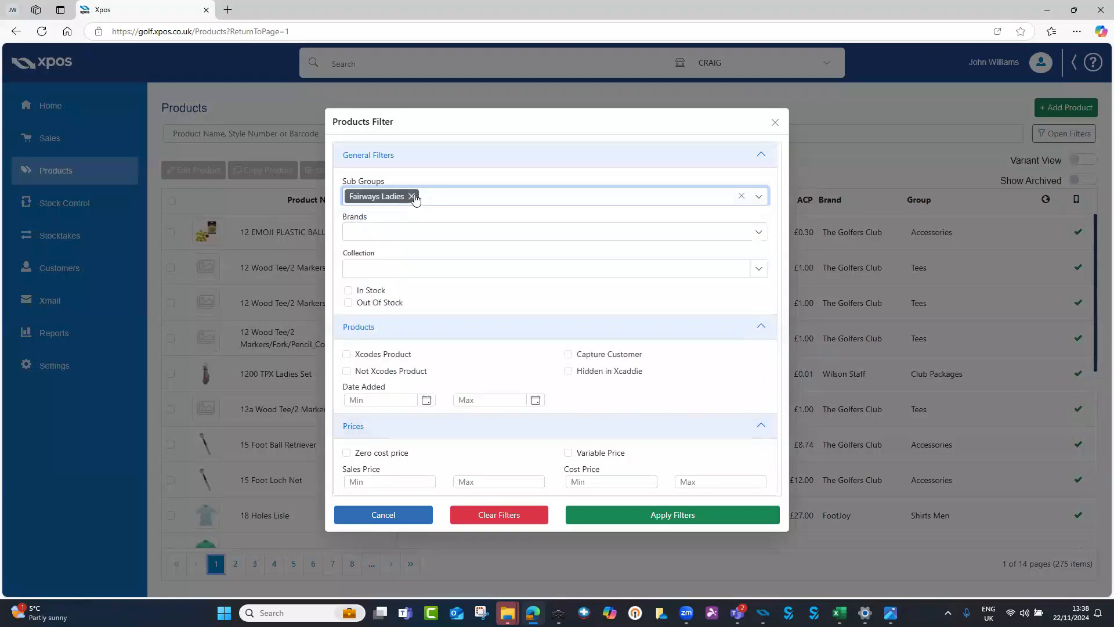
pyautogui.click(411, 196)
# - Choose the sub groups Drivers Ladies and Drivers Men in the products filter
pyautogui.scroll(-4, 418, 268)
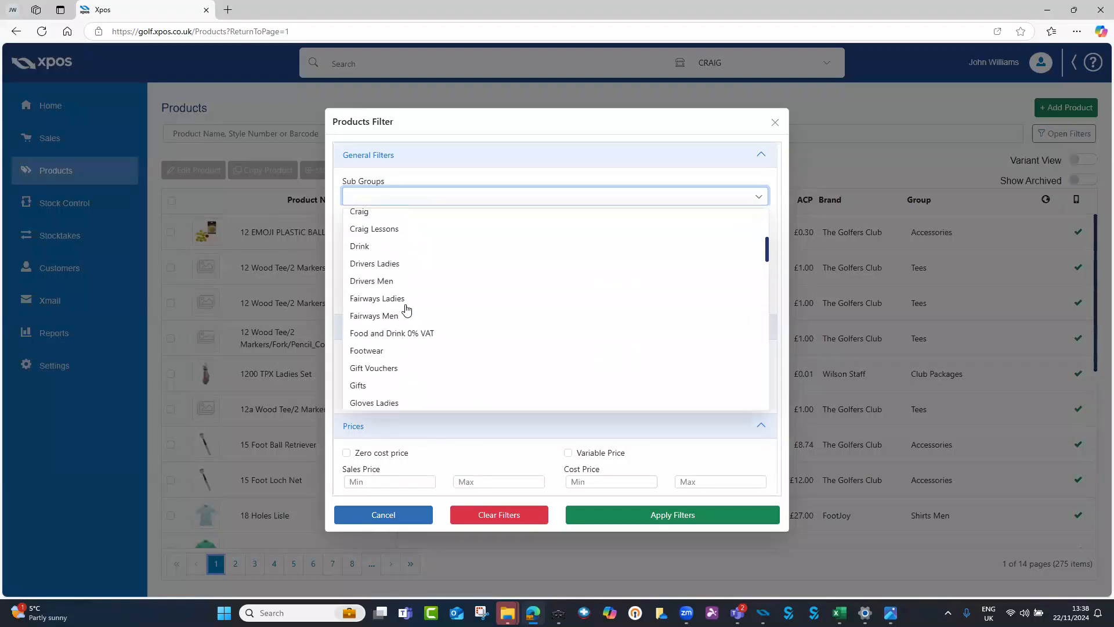
pyautogui.click(405, 271)
pyautogui.click(425, 200)
pyautogui.scroll(-3, 423, 290)
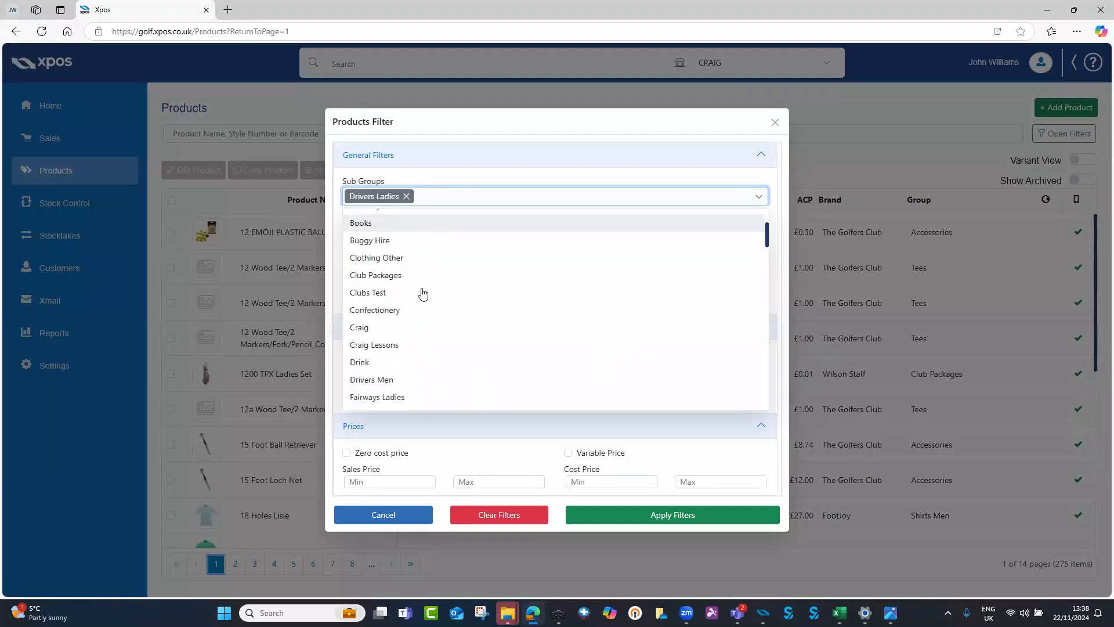
pyautogui.scroll(-2, 414, 287)
pyautogui.click(410, 272)
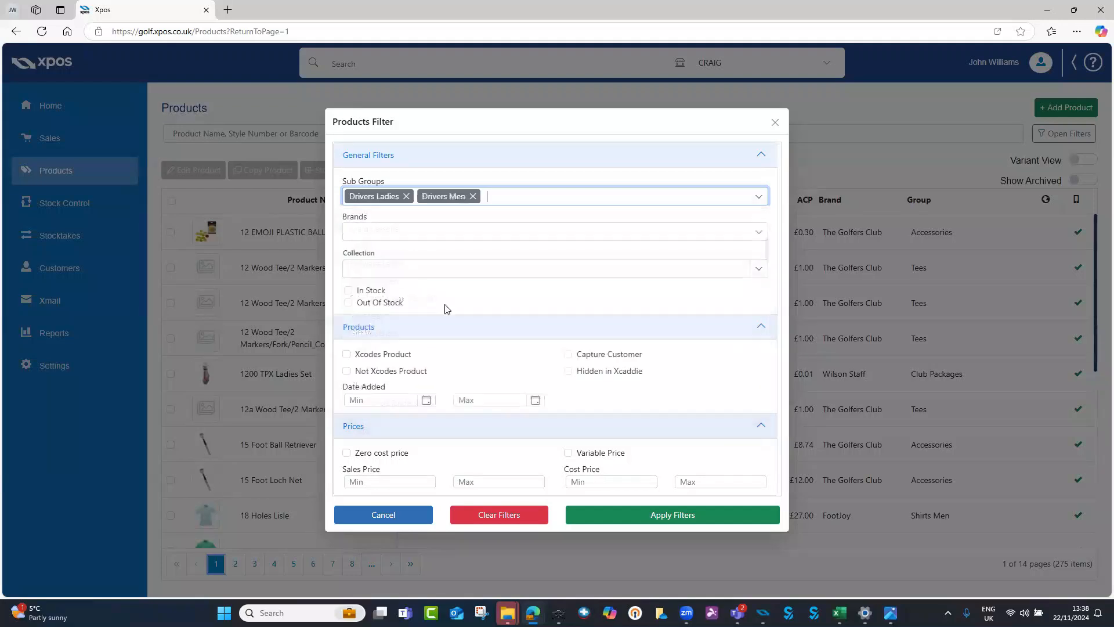
# - Look over the Brands choices without picking one and apply the products filter
pyautogui.click(408, 230)
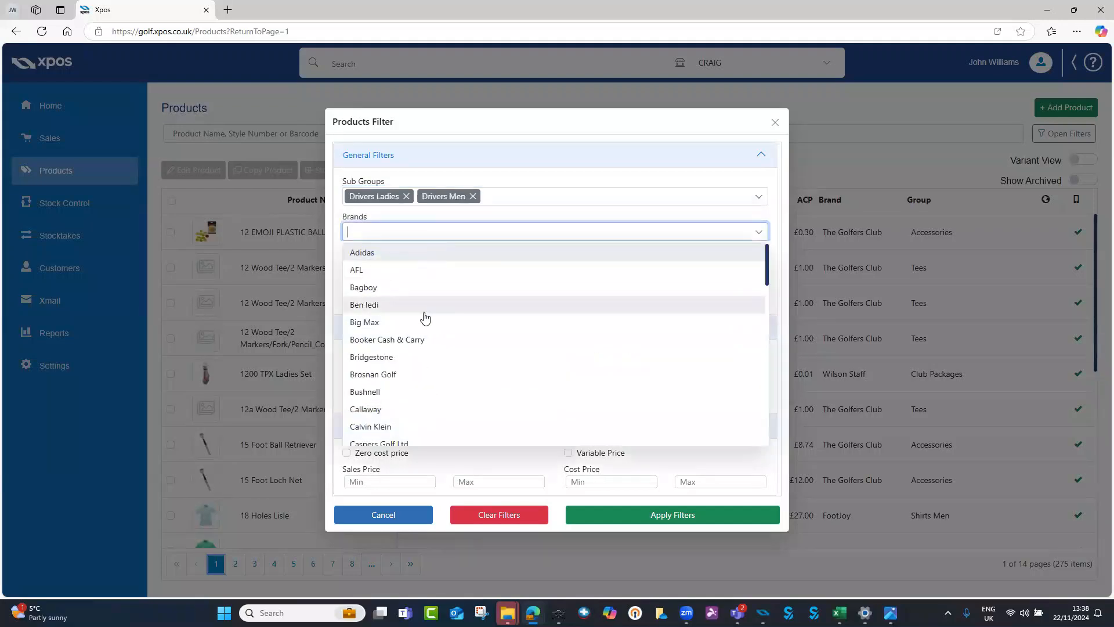
pyautogui.click(504, 220)
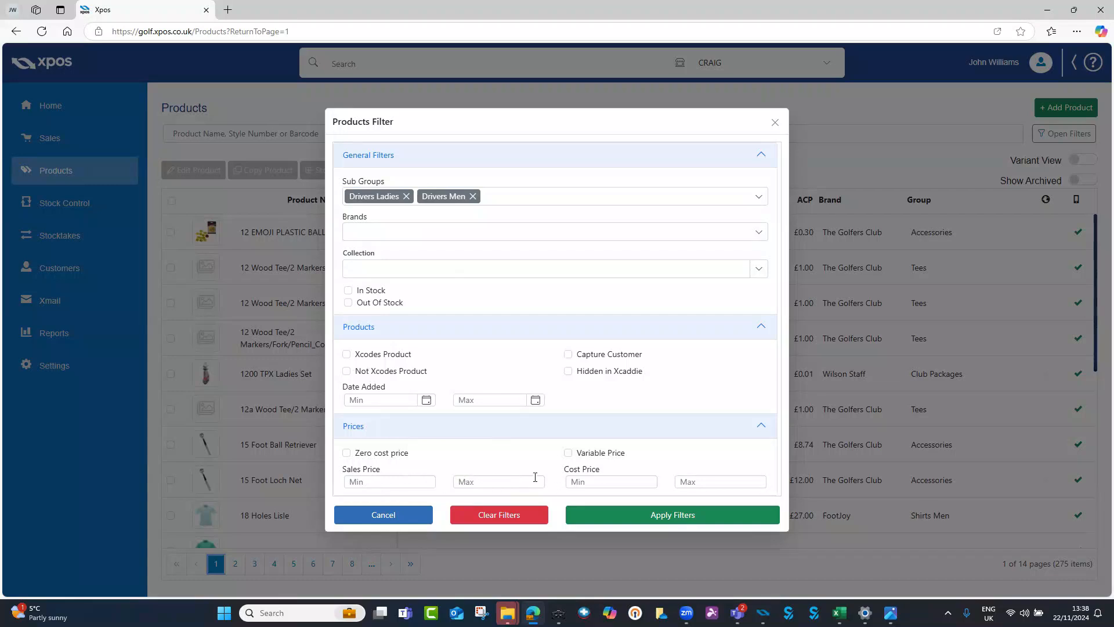
pyautogui.click(606, 519)
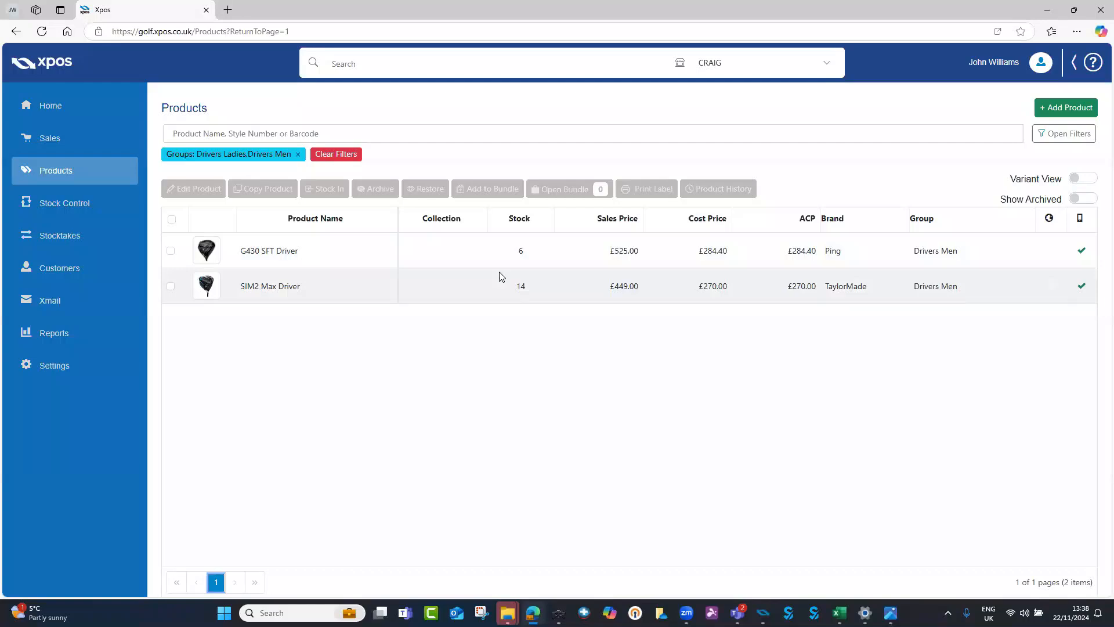
# - Clear the sub group filter from the product list and return to the Home page
pyautogui.click(350, 155)
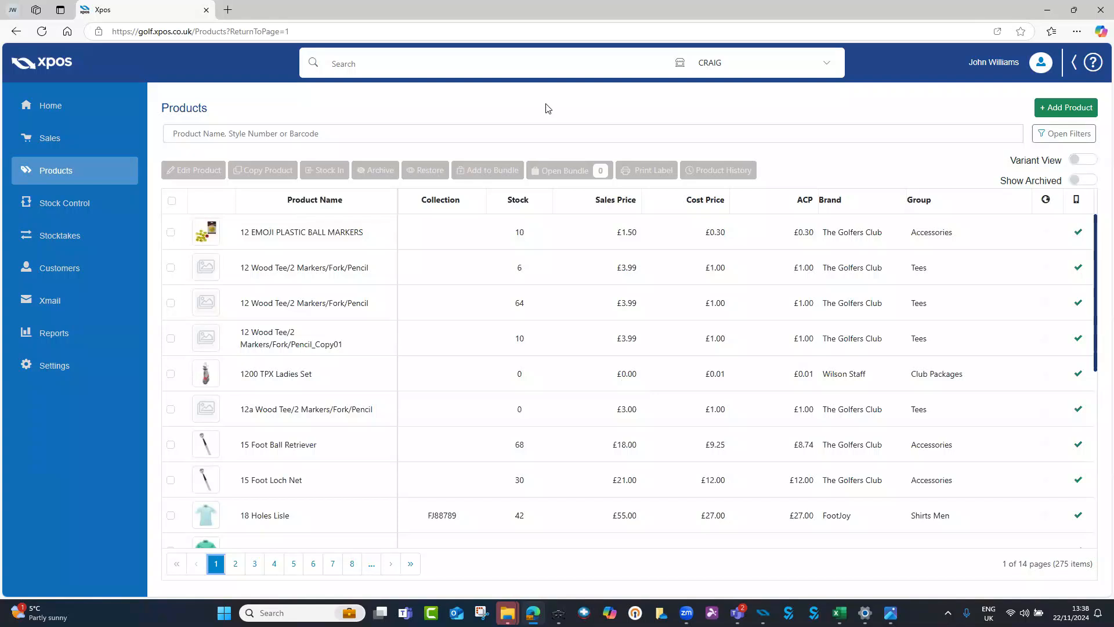
pyautogui.click(78, 106)
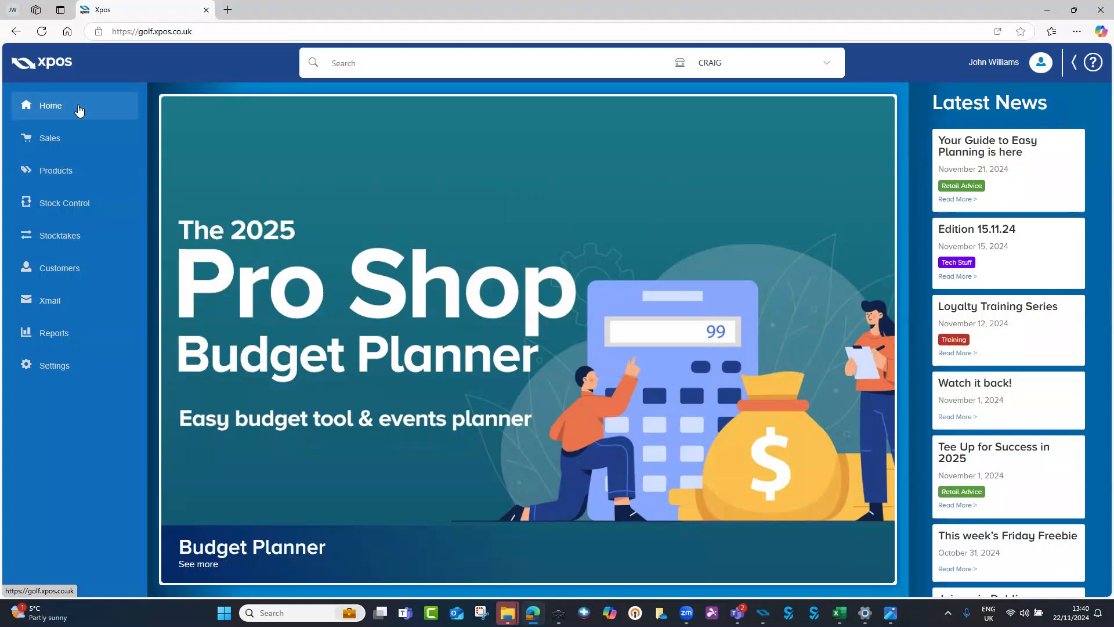
pyautogui.click(80, 111)
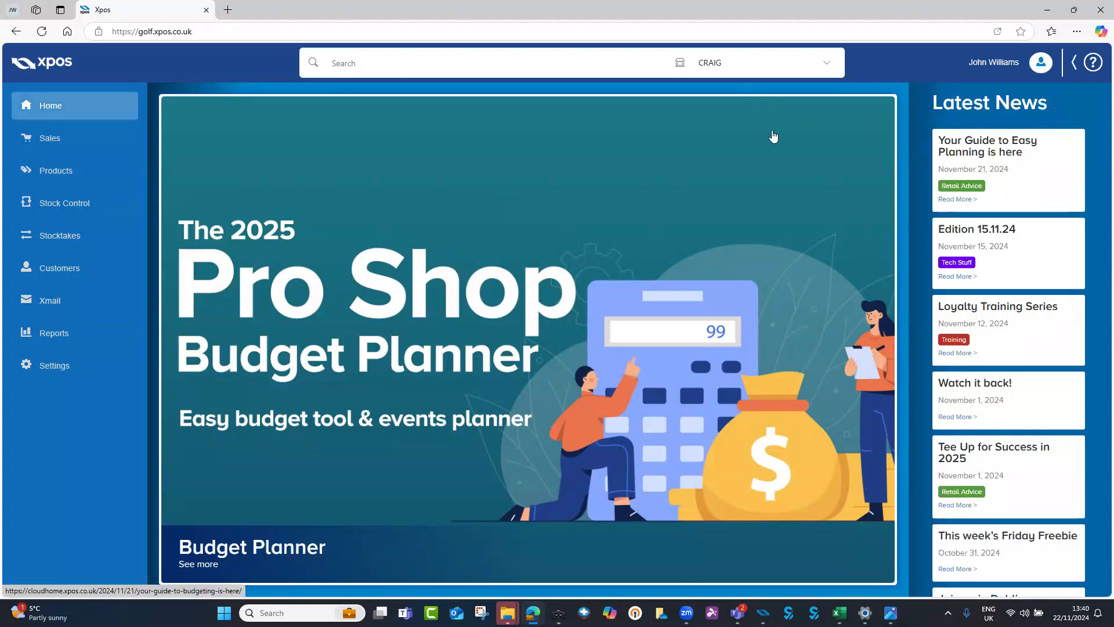